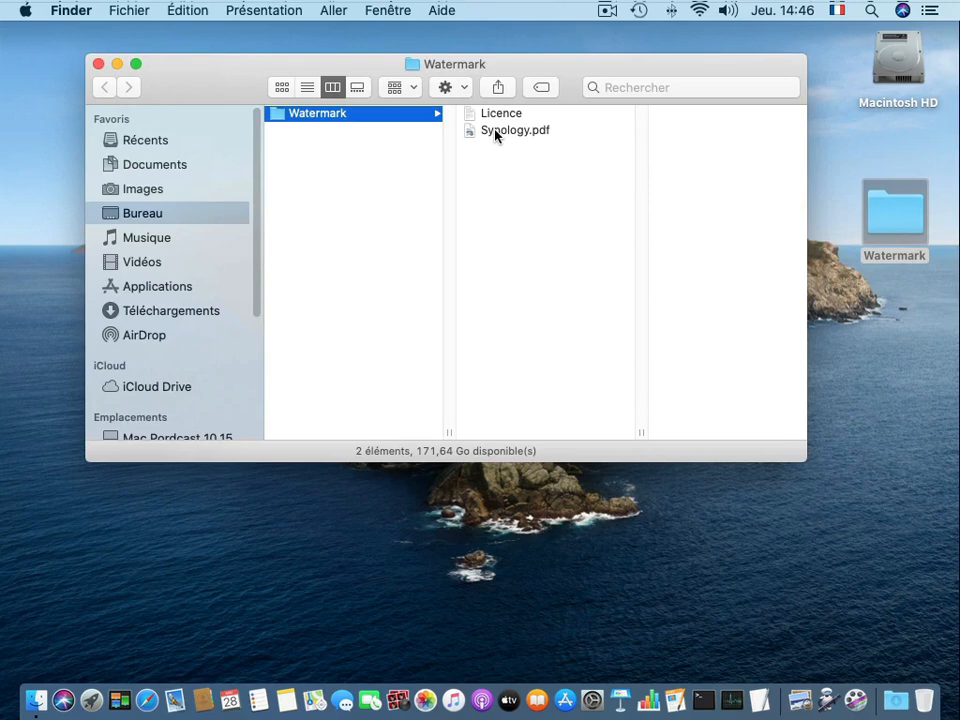
Step: Review the contents of Synology.pdf and the Licence text file in the Watermark folder, closing each document
{"action": "double_click", "coordinate": [496, 133]}
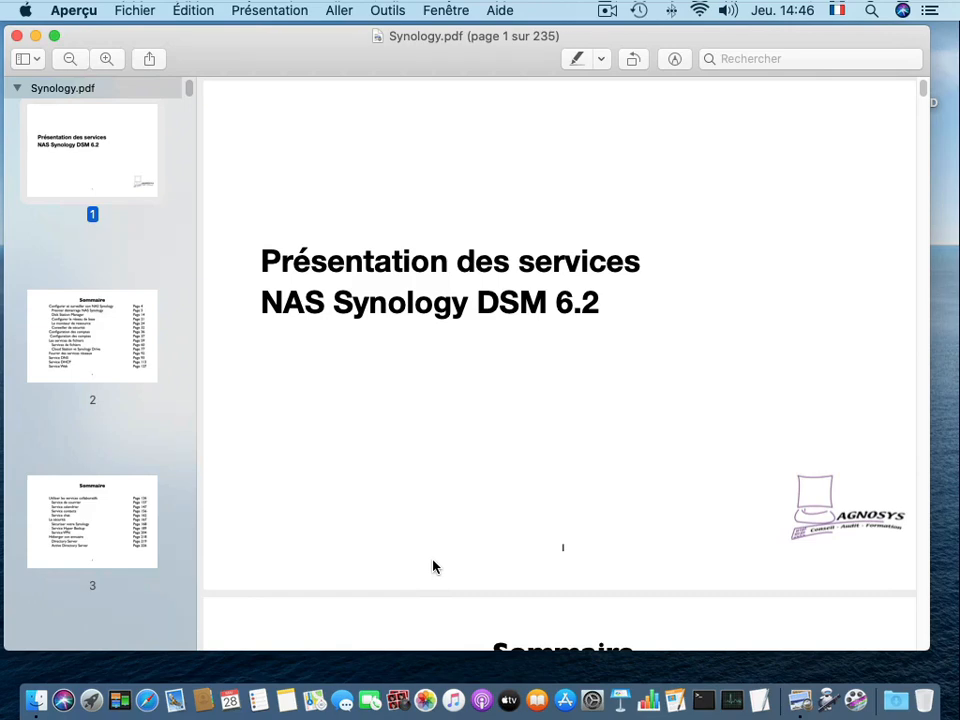
{"action": "key", "text": "super+w"}
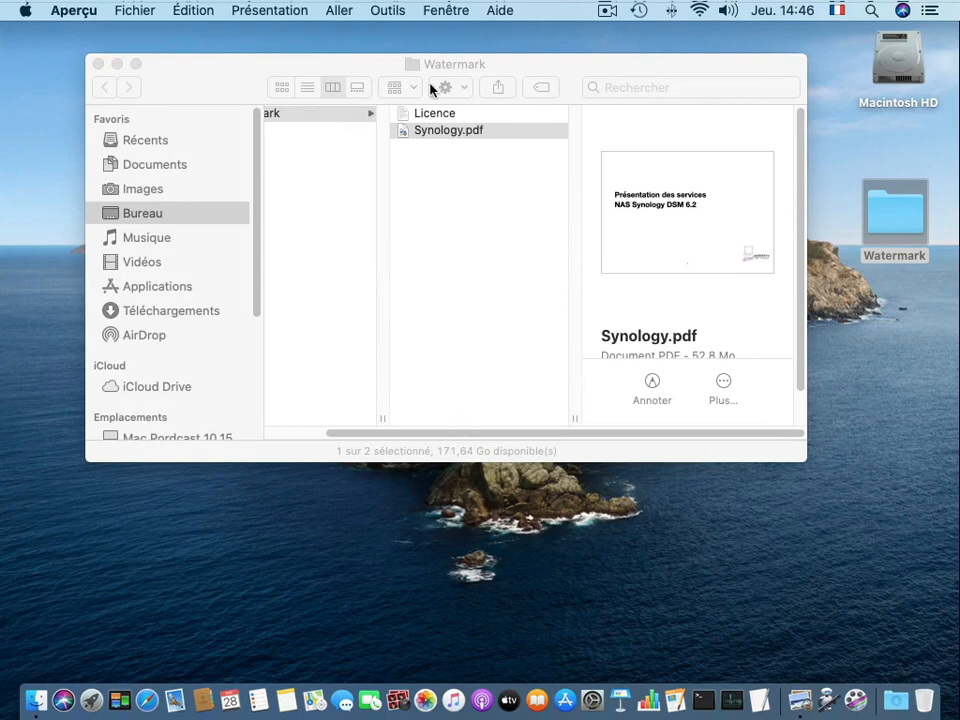
{"action": "left_click", "coordinate": [407, 115]}
{"action": "double_click", "coordinate": [407, 115]}
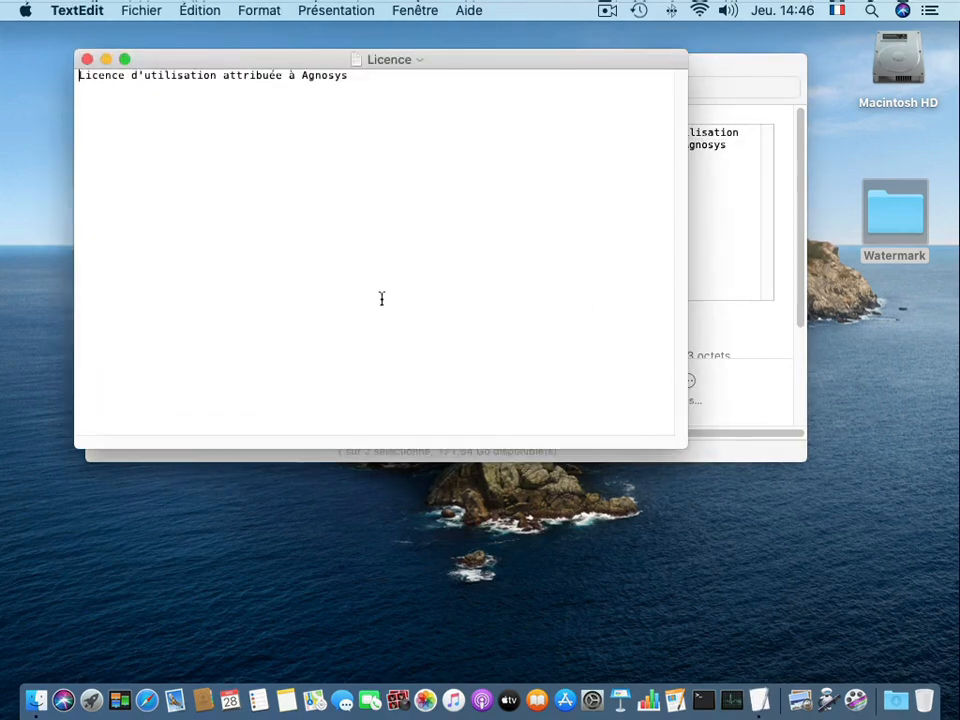
{"action": "left_click_drag", "start_coordinate": [285, 61], "coordinate": [374, 123]}
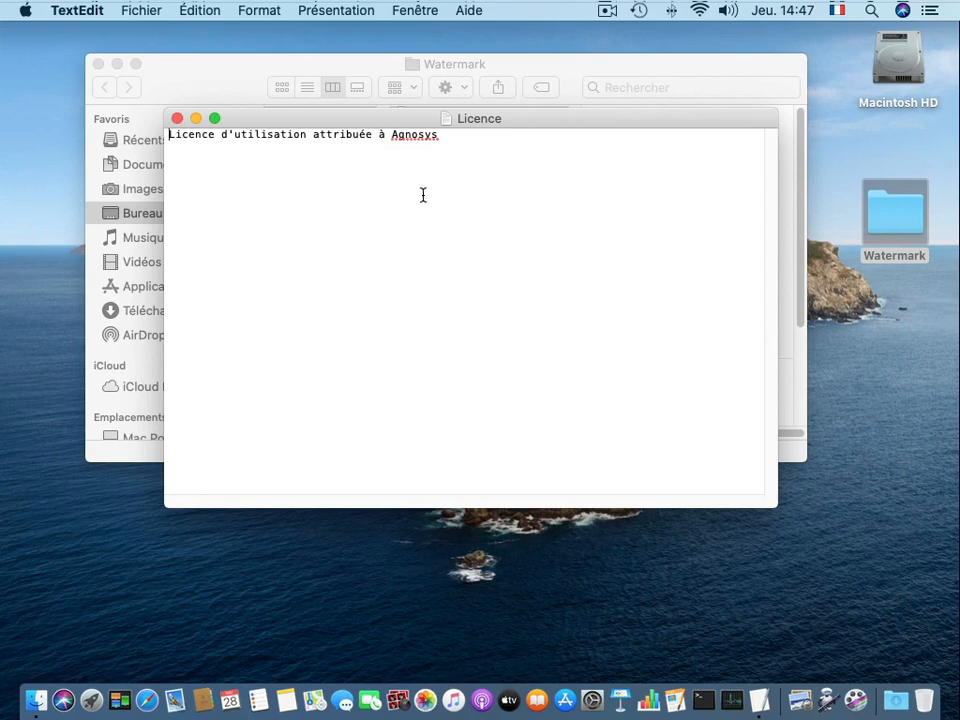
{"action": "key", "text": "super+w"}
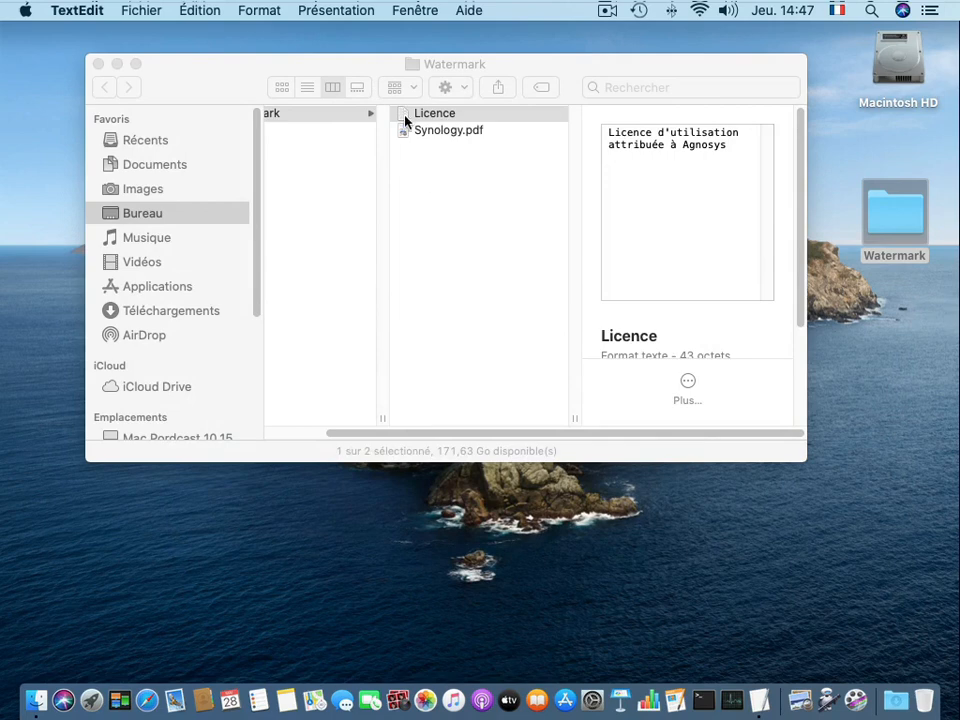
Step: Save the Licence text file as a PDF named LicencePDF in the Watermark folder, and quit the text editor
{"action": "double_click", "coordinate": [405, 118]}
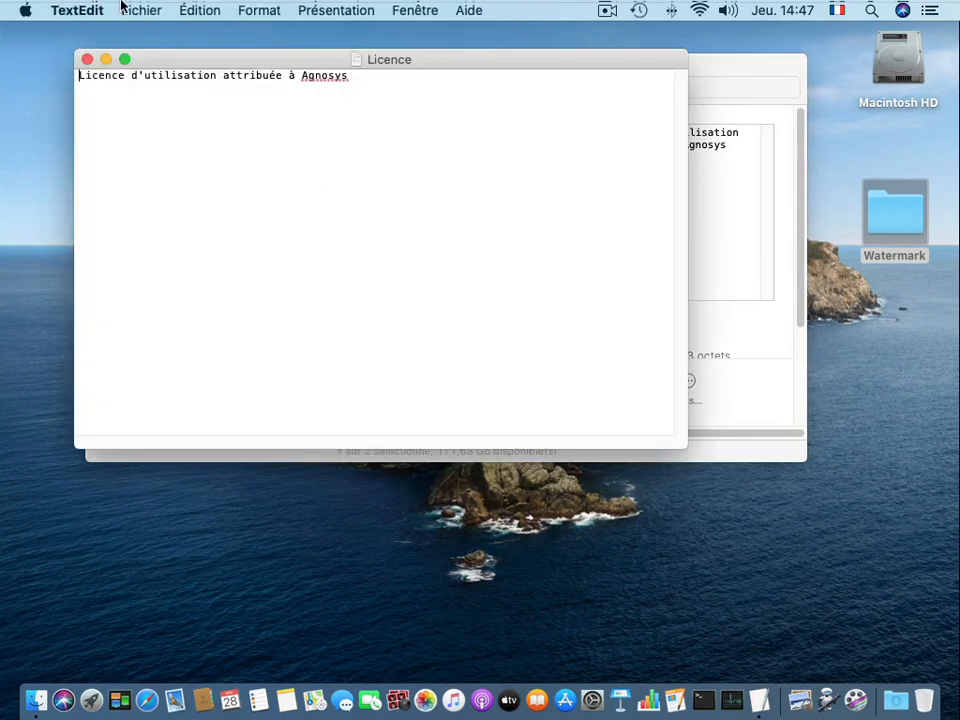
{"action": "left_click", "coordinate": [123, 9]}
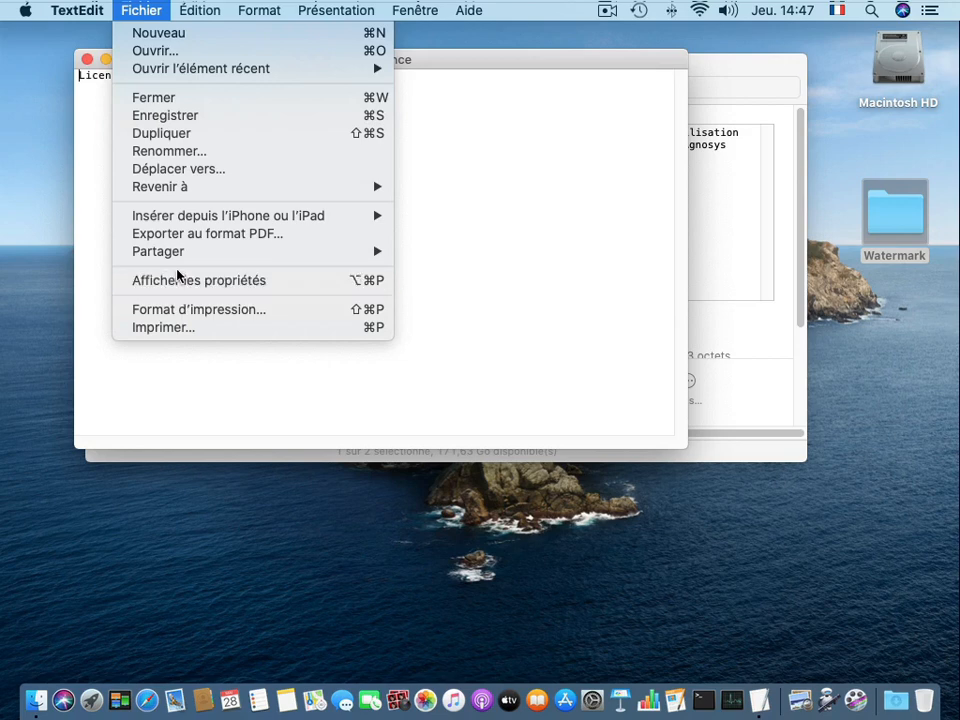
{"action": "mouse_move", "coordinate": [174, 257]}
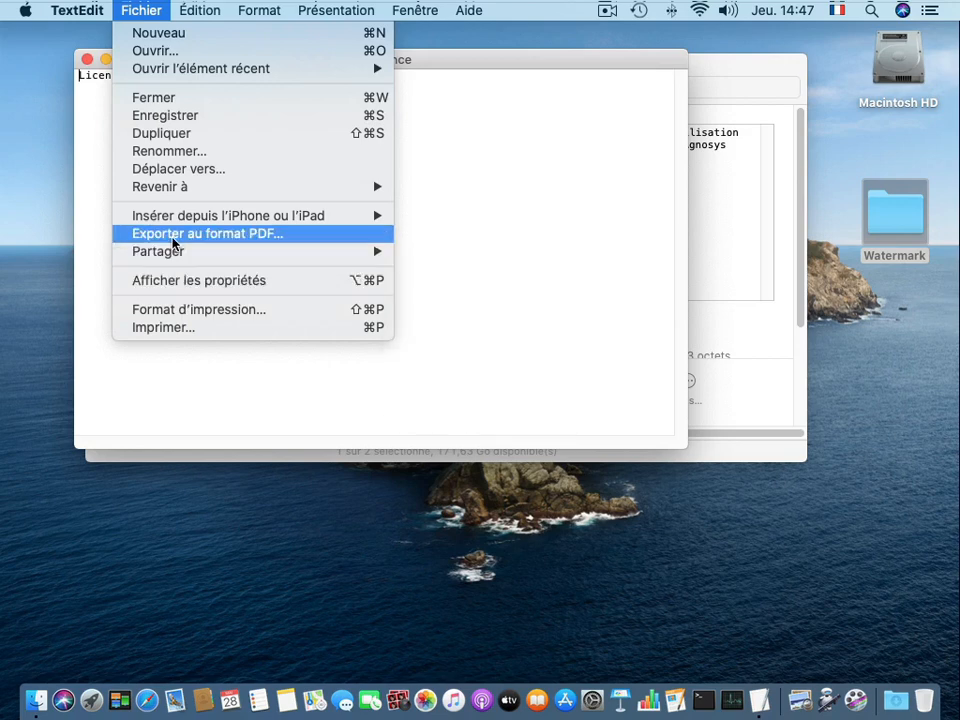
{"action": "left_click", "coordinate": [174, 328]}
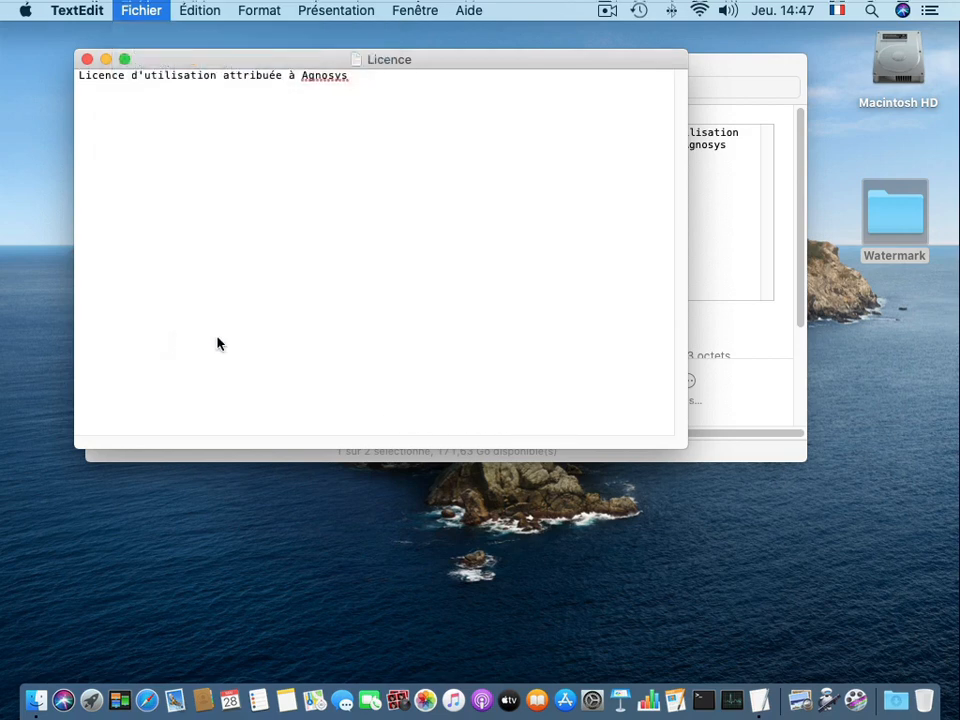
{"action": "left_click", "coordinate": [222, 517]}
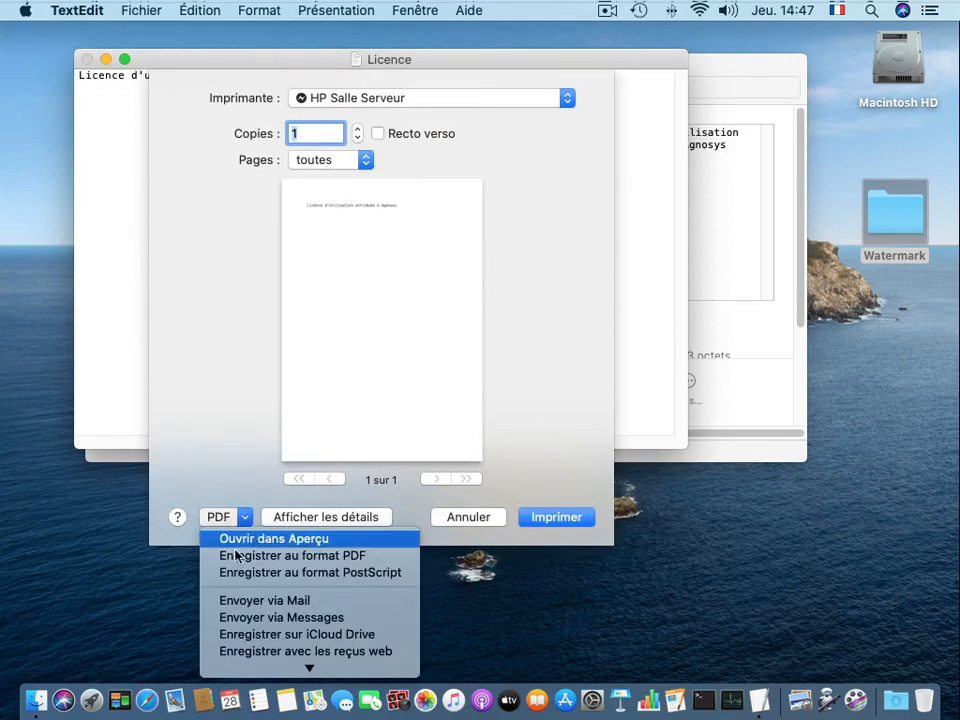
{"action": "left_click", "coordinate": [237, 556]}
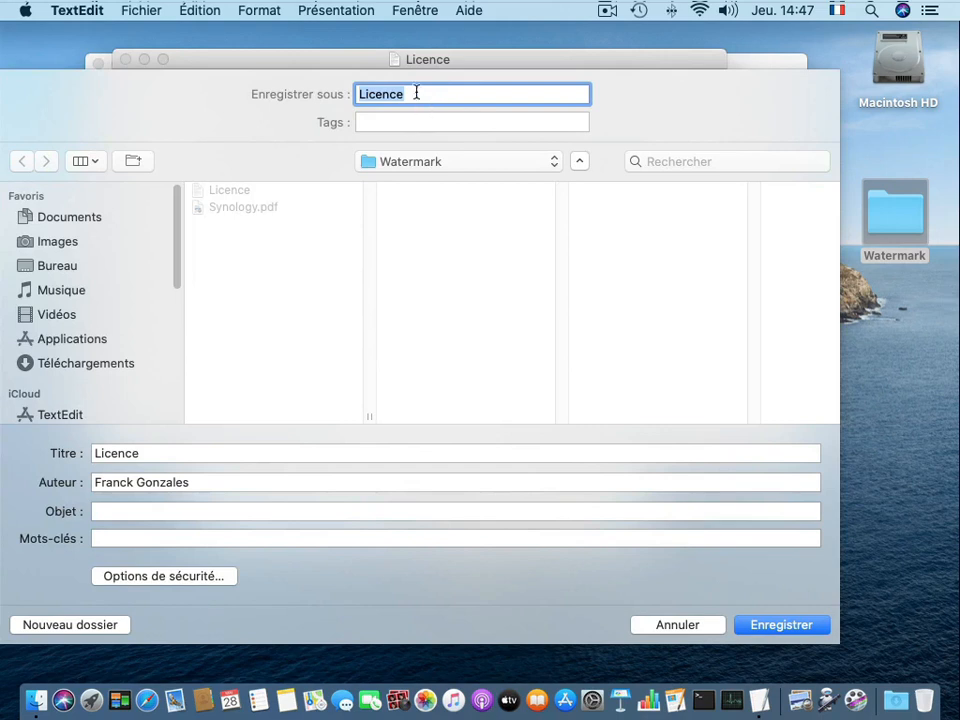
{"action": "left_click", "coordinate": [416, 94]}
{"action": "type", "text": "PDF"}
{"action": "left_click", "coordinate": [784, 626]}
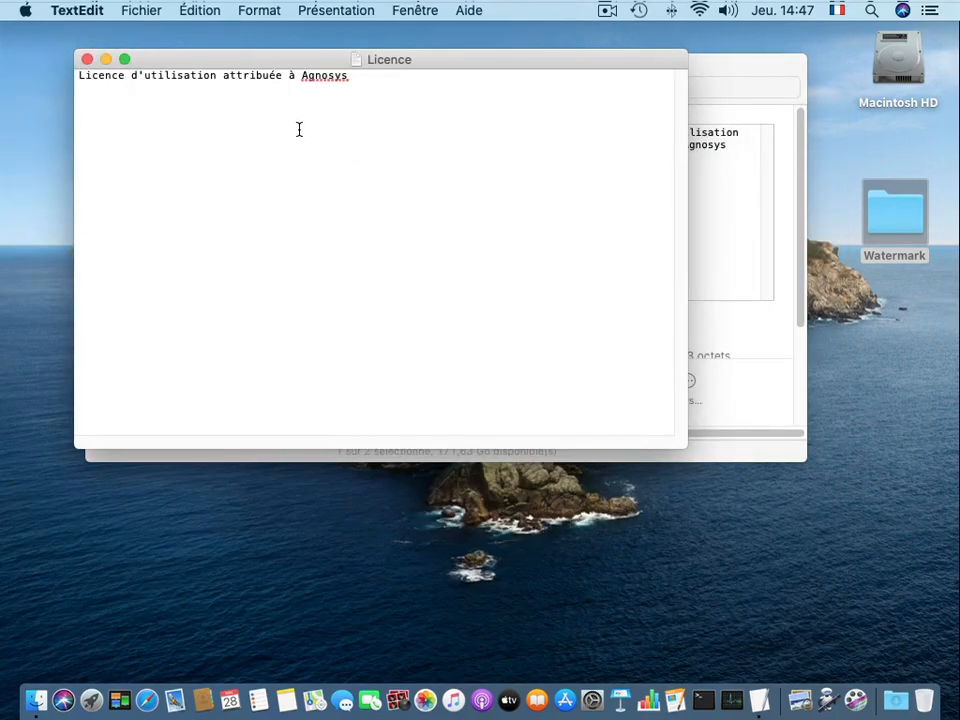
{"action": "key", "text": "cmd+q"}
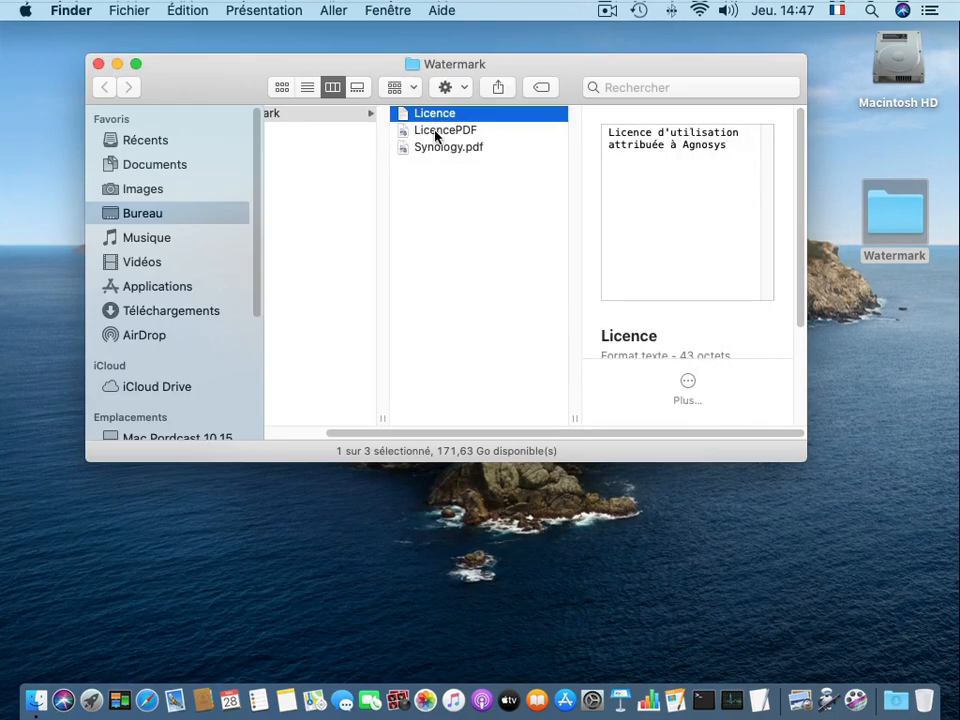
Step: Open LicencePDF and set up its export in JPEG format
{"action": "left_click", "coordinate": [430, 133]}
{"action": "double_click", "coordinate": [400, 133]}
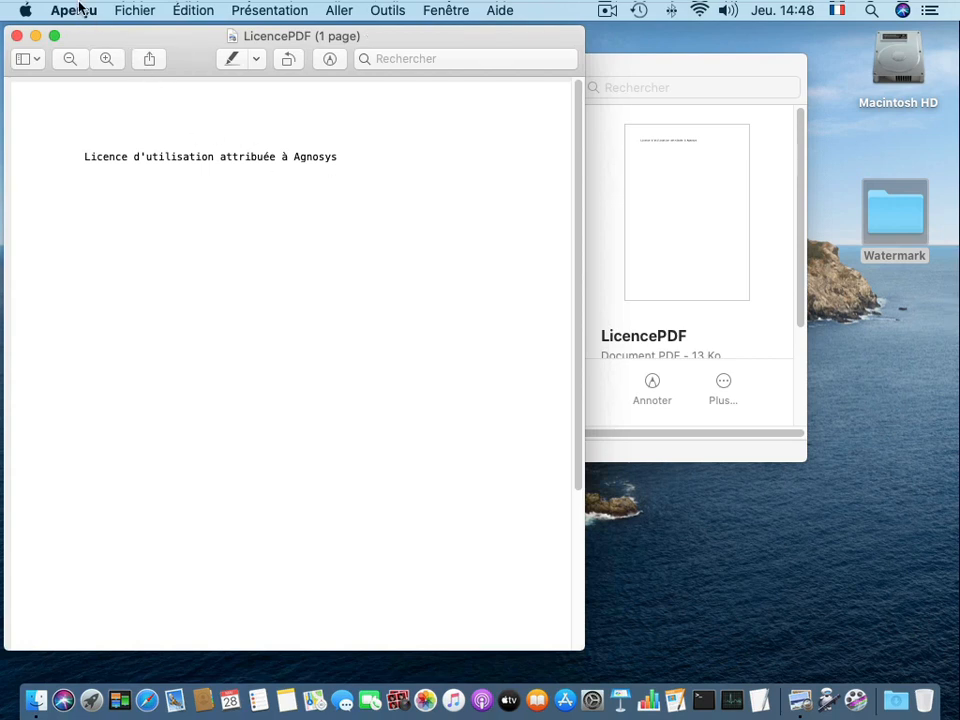
{"action": "left_click", "coordinate": [127, 7]}
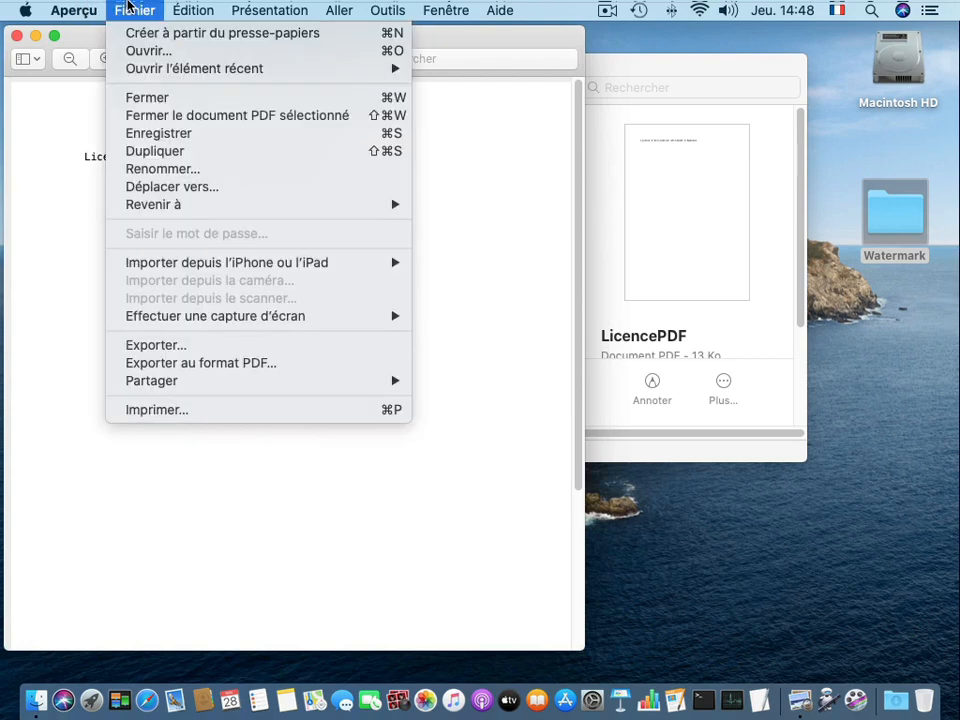
{"action": "left_click", "coordinate": [193, 348]}
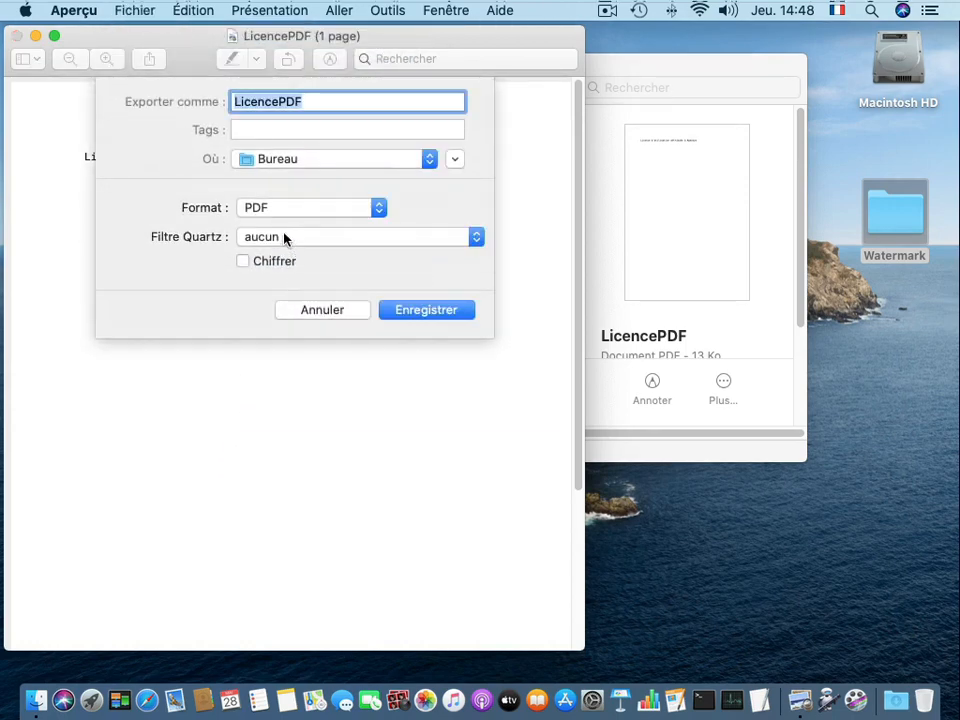
{"action": "left_click", "coordinate": [274, 207]}
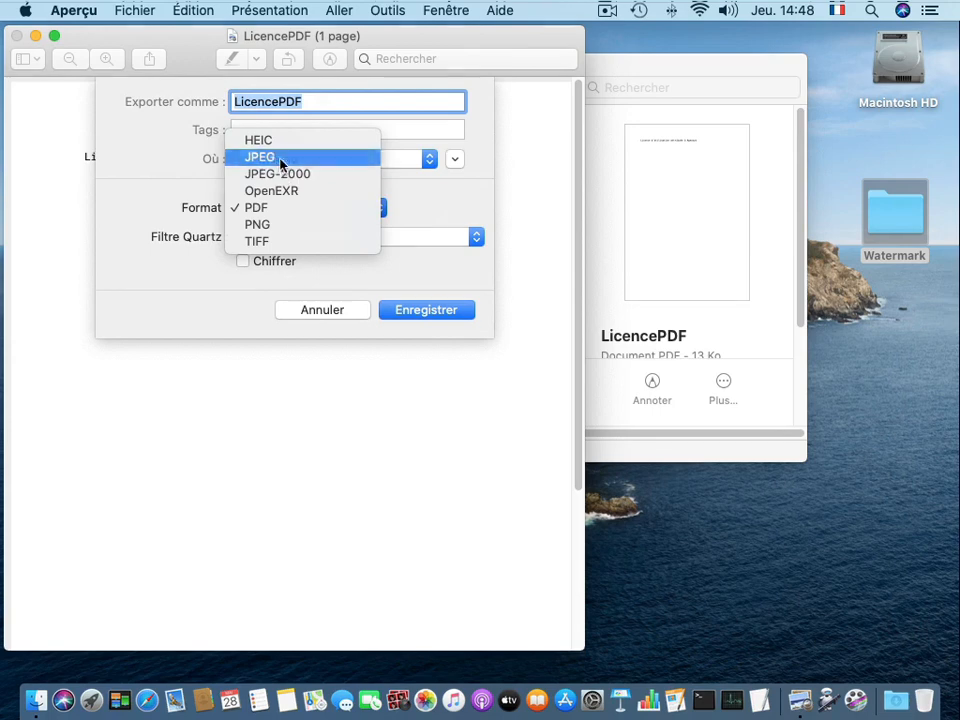
{"action": "left_click", "coordinate": [274, 159]}
Step: Save the JPEG export to the desktop as LicenceJPG and quit the PDF viewer
{"action": "left_click", "coordinate": [330, 97]}
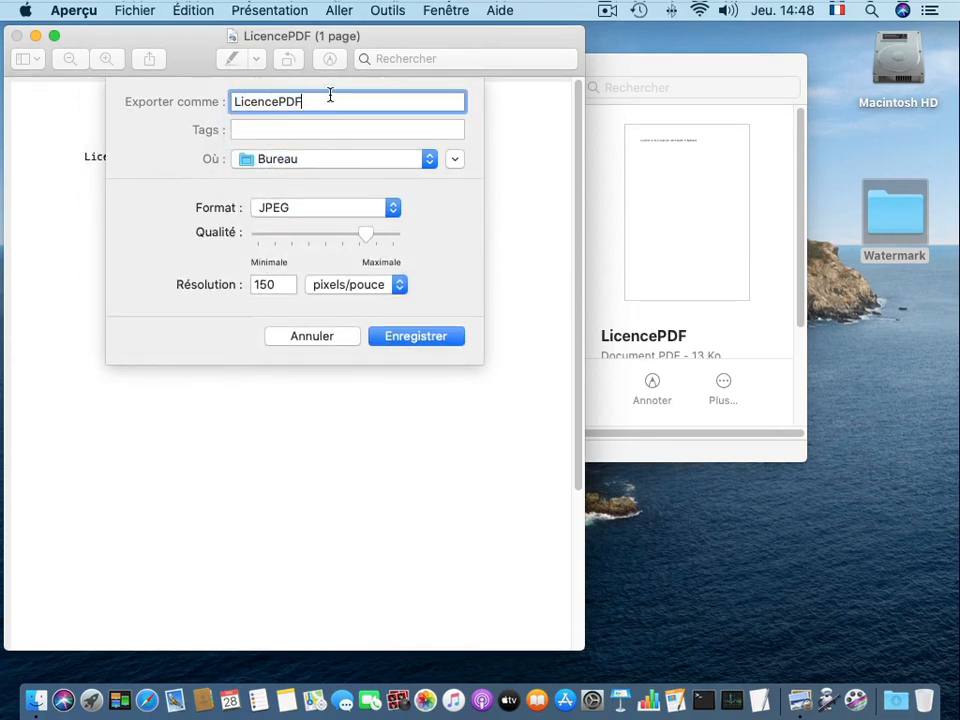
{"action": "key", "text": "BackSpace"}
{"action": "key", "text": "BackSpace"}
{"action": "key", "text": "BackSpace"}
{"action": "type", "text": ".JPG"}
{"action": "key", "text": "Return"}
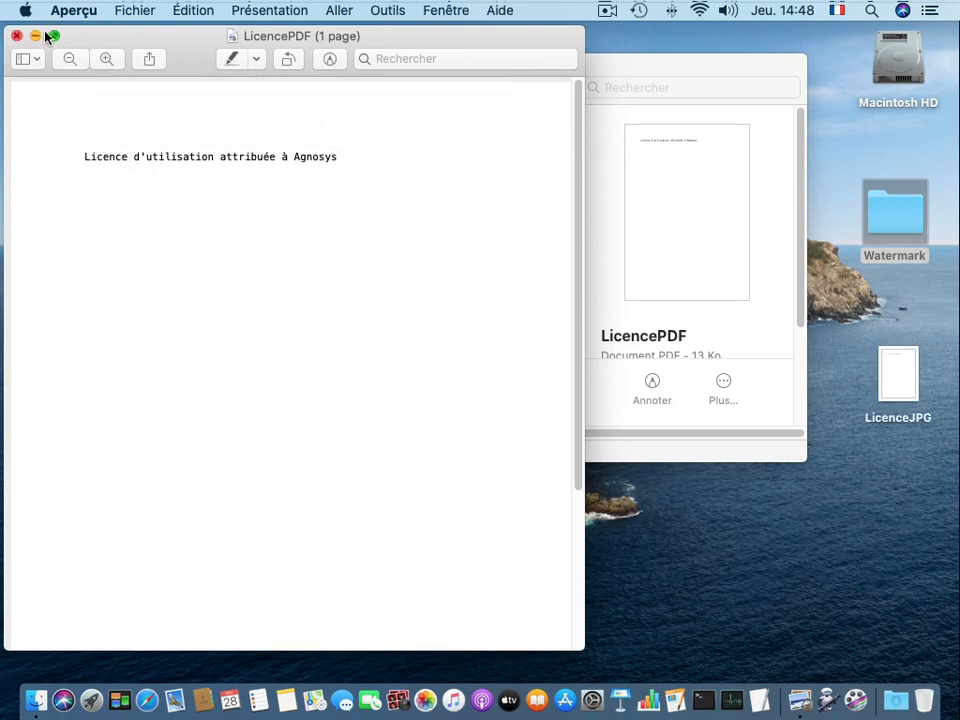
{"action": "left_click", "coordinate": [70, 6]}
{"action": "left_click", "coordinate": [126, 185]}
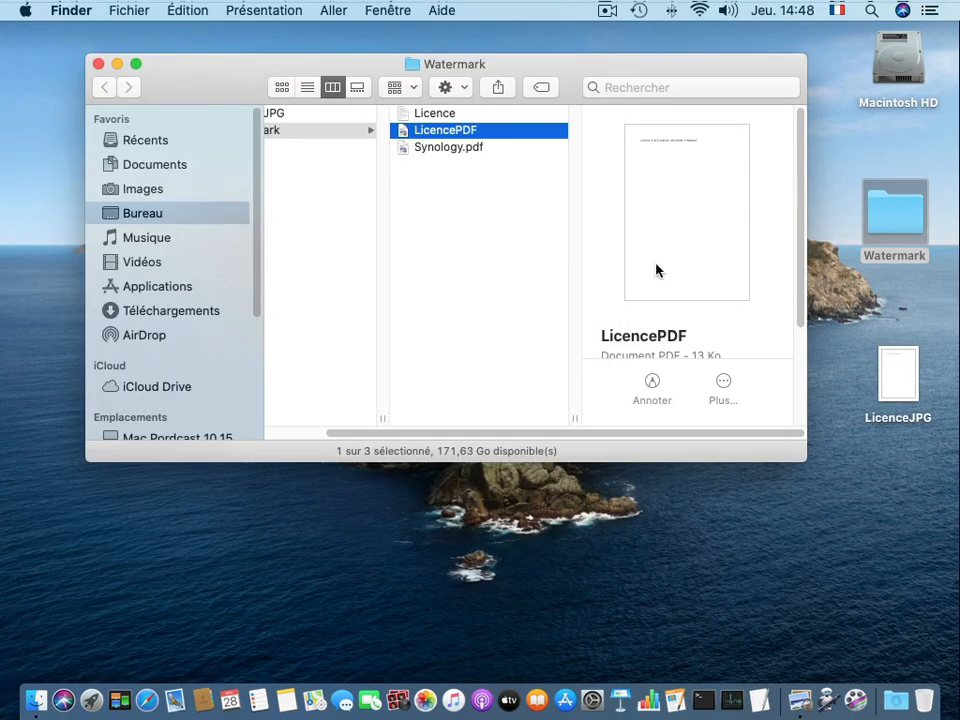
Step: Open the LicenceJPG image from the desktop
{"action": "left_click", "coordinate": [908, 379]}
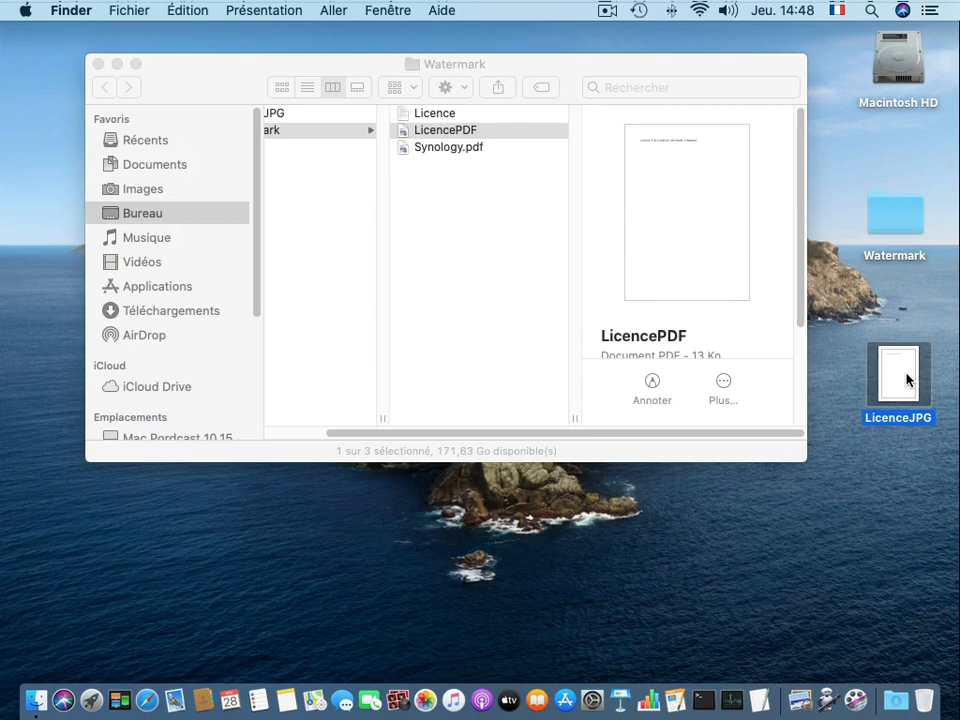
{"action": "double_click", "coordinate": [908, 379]}
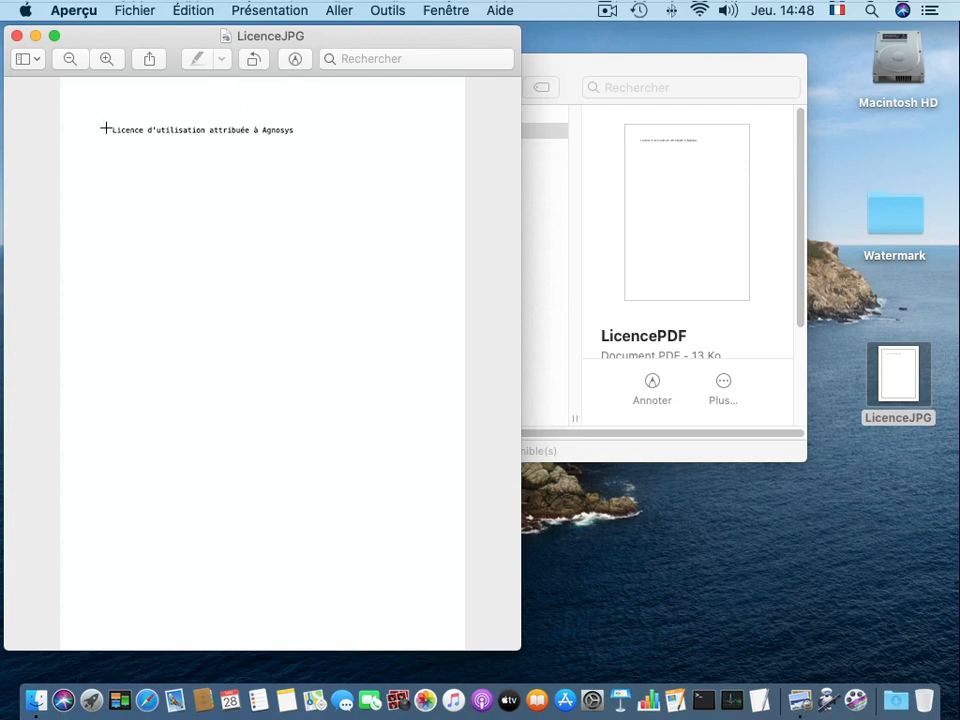
{"action": "left_click_drag", "start_coordinate": [107, 129], "coordinate": [313, 114]}
{"action": "left_click_drag", "start_coordinate": [106, 132], "coordinate": [103, 133]}
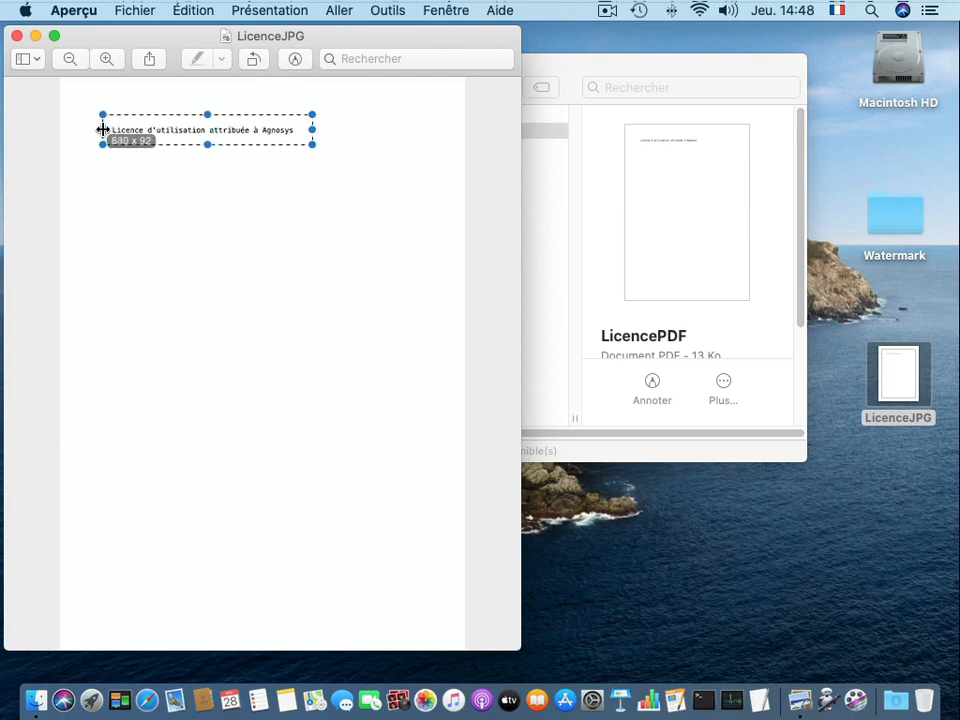
{"action": "left_click", "coordinate": [269, 201]}
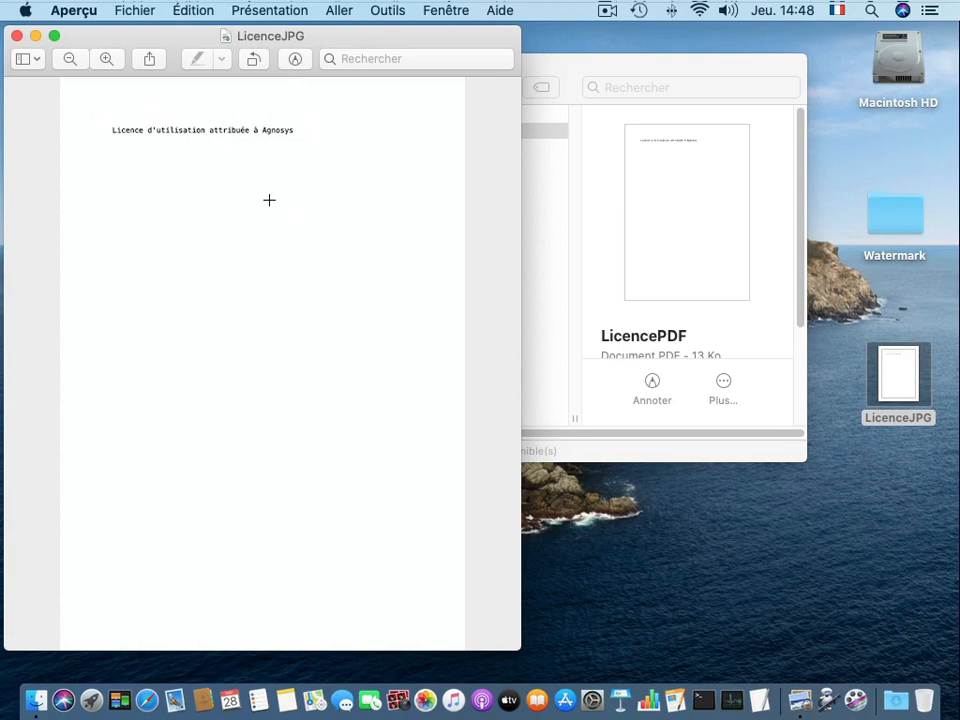
Step: Crop the image tightly around the licence text line, about 590 pixels wide, using the markup tools
{"action": "left_click", "coordinate": [295, 60]}
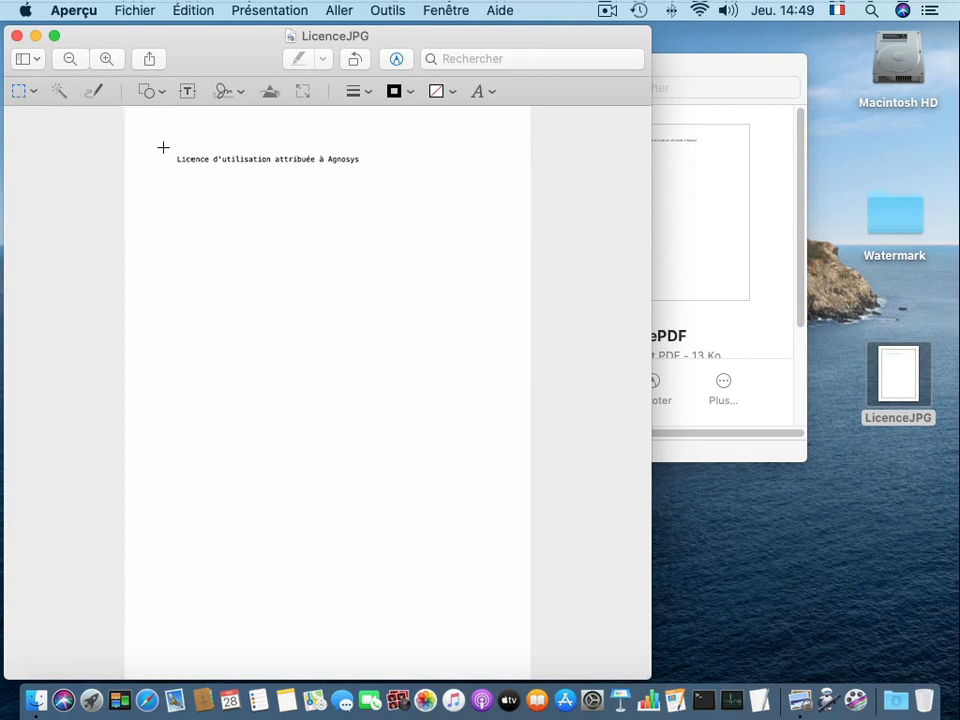
{"action": "left_click_drag", "start_coordinate": [166, 143], "coordinate": [364, 162]}
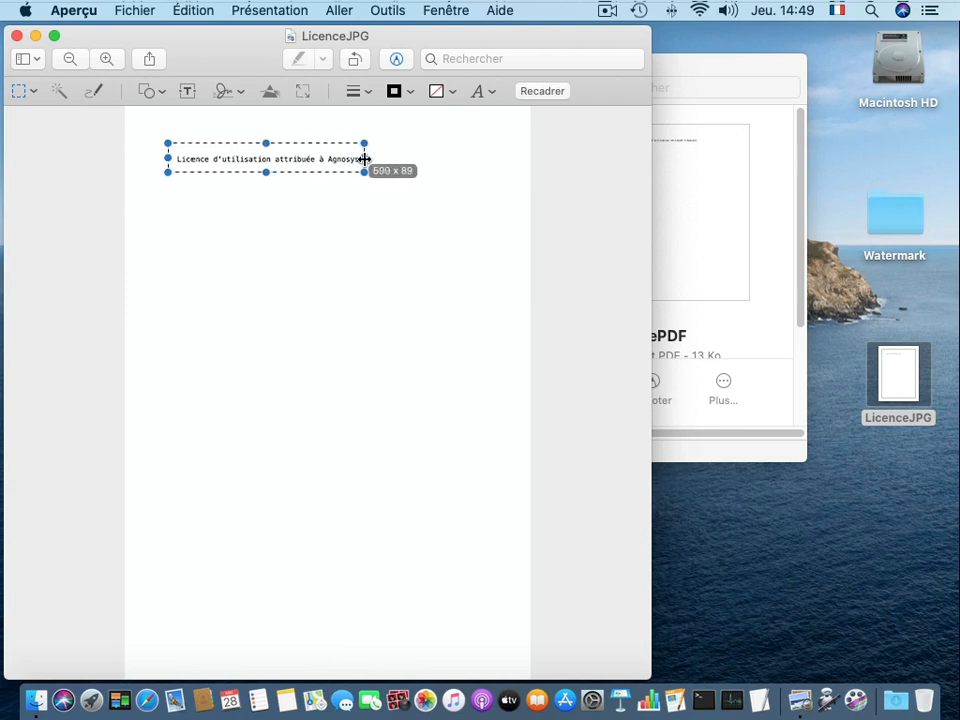
{"action": "left_click_drag", "start_coordinate": [265, 144], "coordinate": [267, 164]}
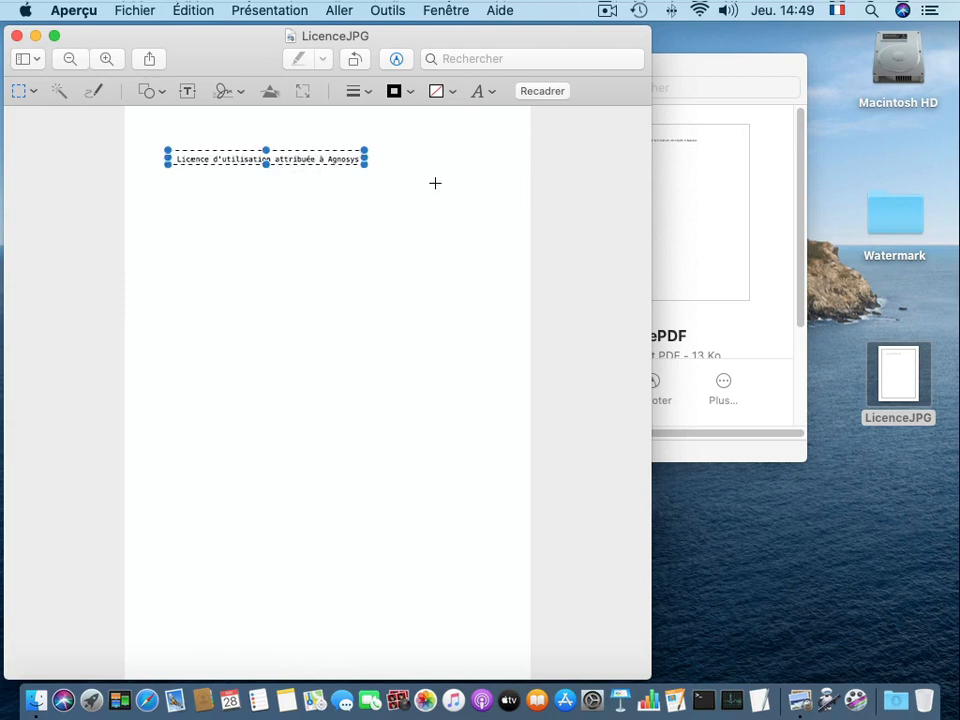
{"action": "left_click", "coordinate": [543, 93]}
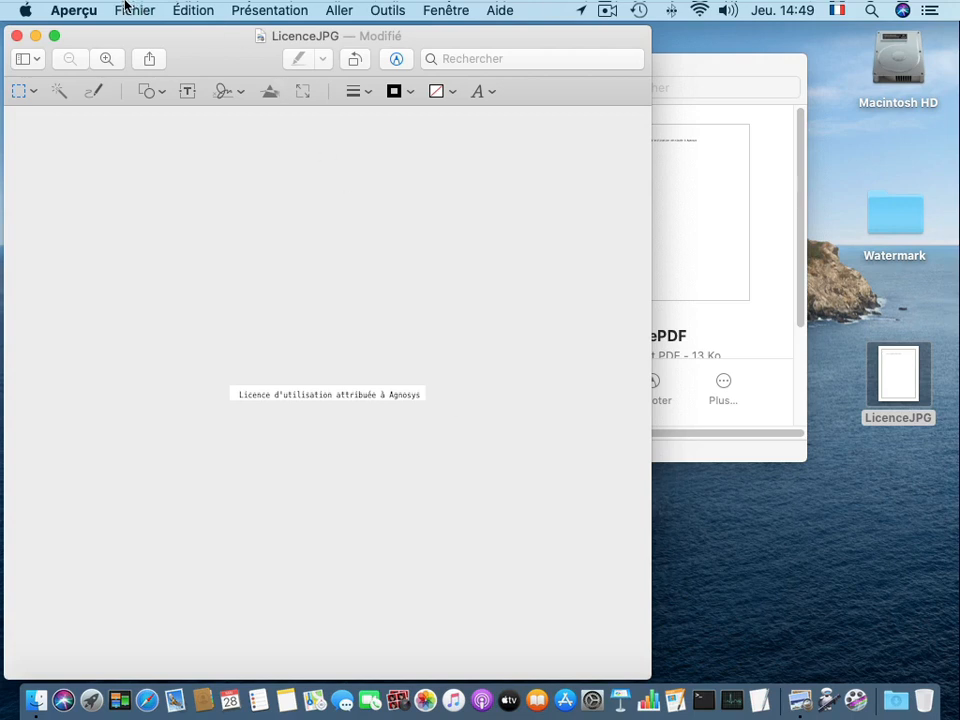
Step: Save the cropped image, quit the viewer and move LicenceJPG from the desktop into the Watermark folder
{"action": "key", "text": "super+s"}
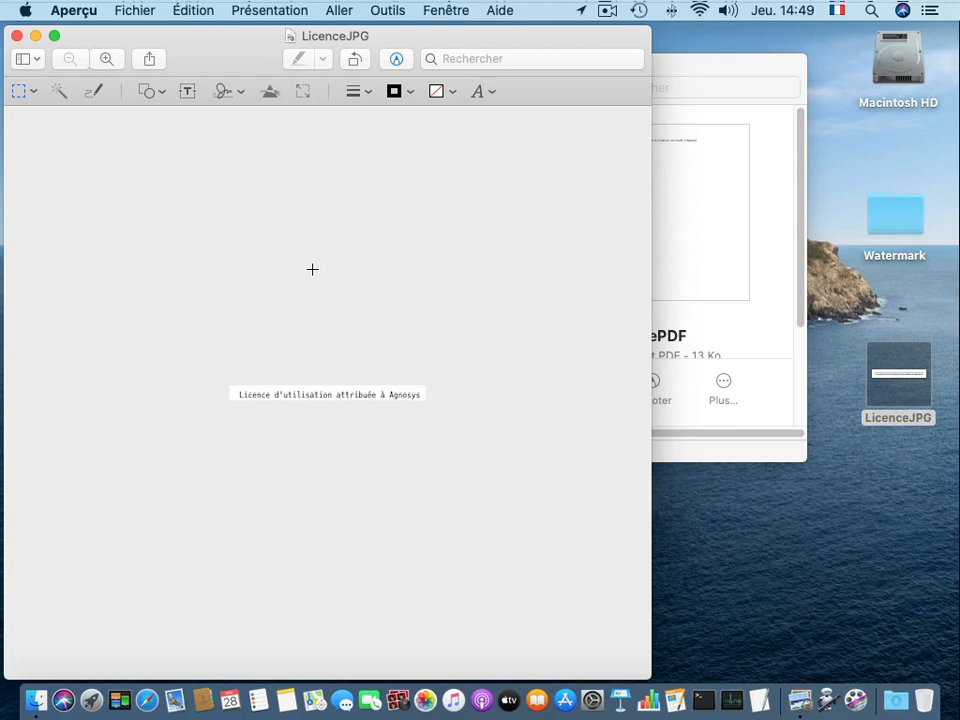
{"action": "key", "text": "super+q"}
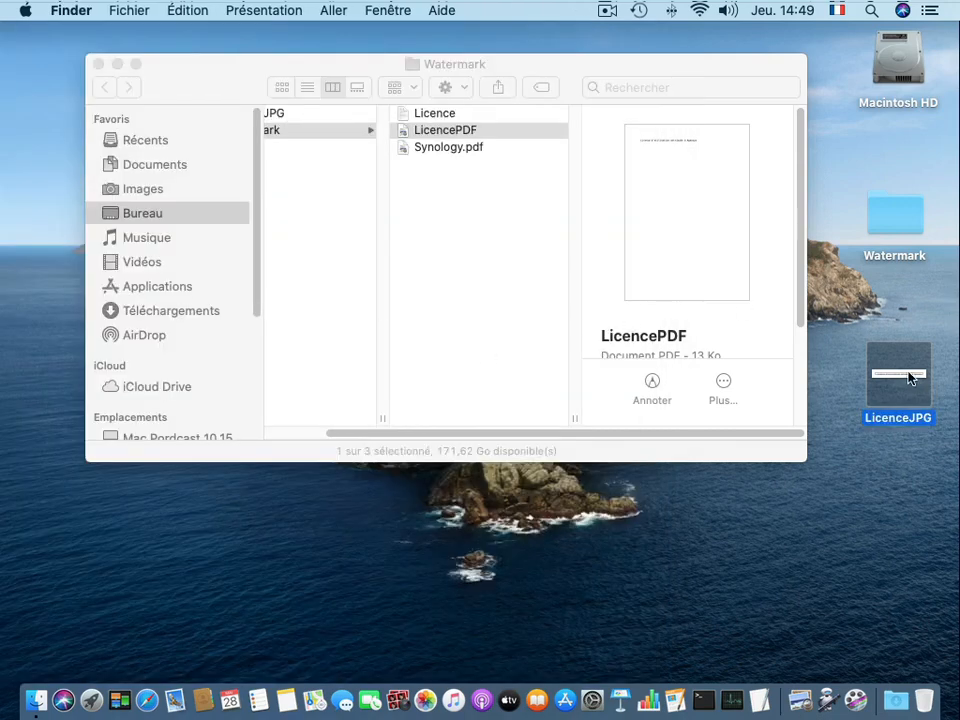
{"action": "left_click_drag", "start_coordinate": [910, 378], "coordinate": [463, 195]}
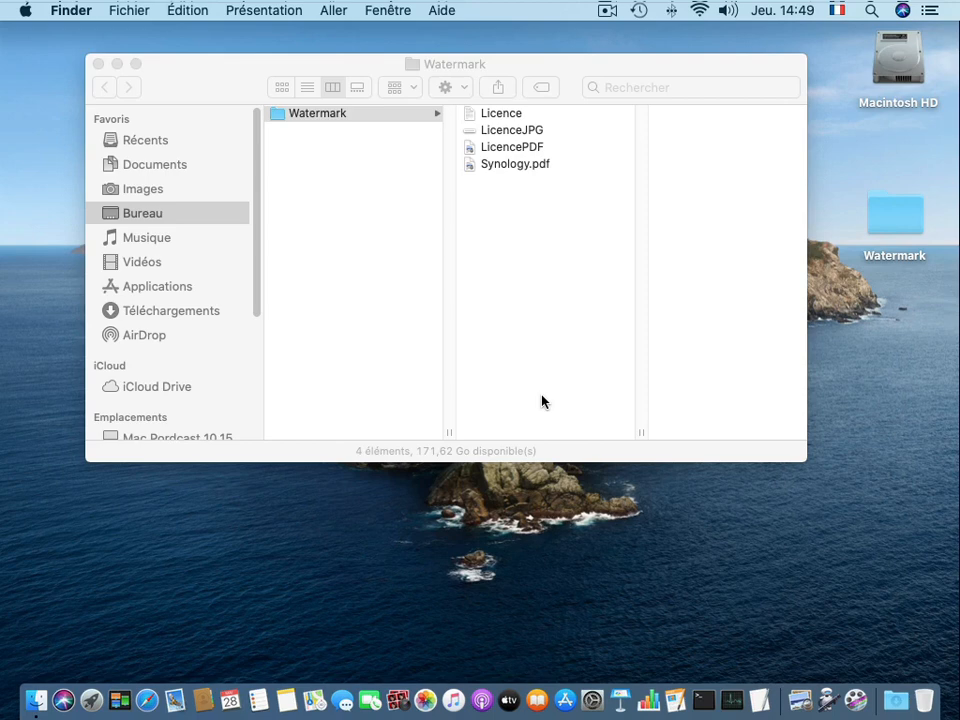
Step: Examine which quick actions are available for Synology.pdf in the Watermark folder
{"action": "left_click", "coordinate": [490, 169]}
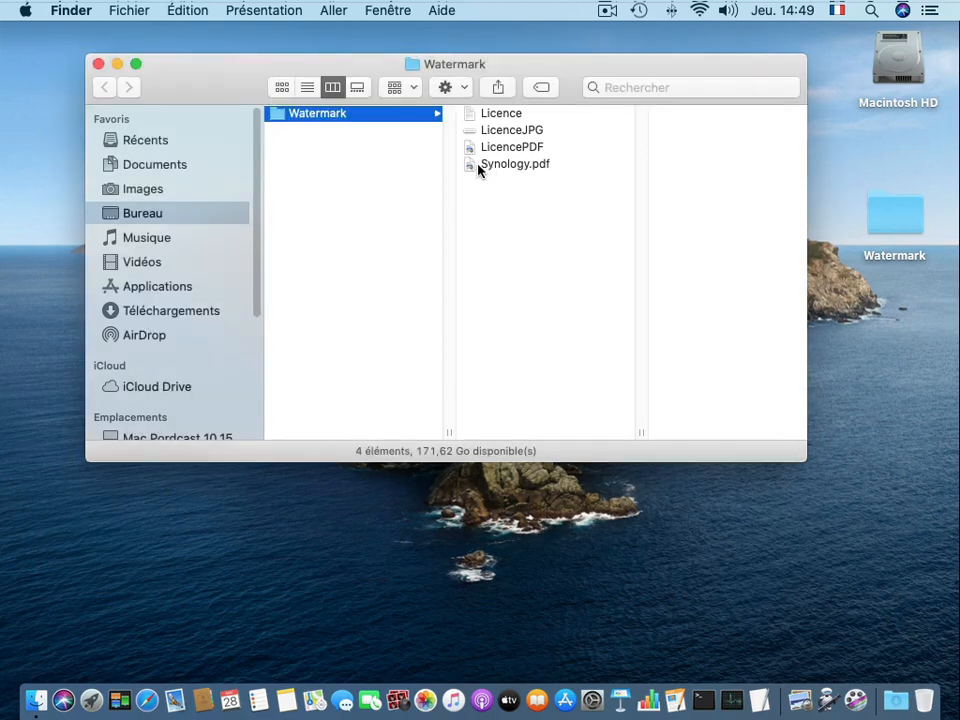
{"action": "left_click", "coordinate": [480, 167]}
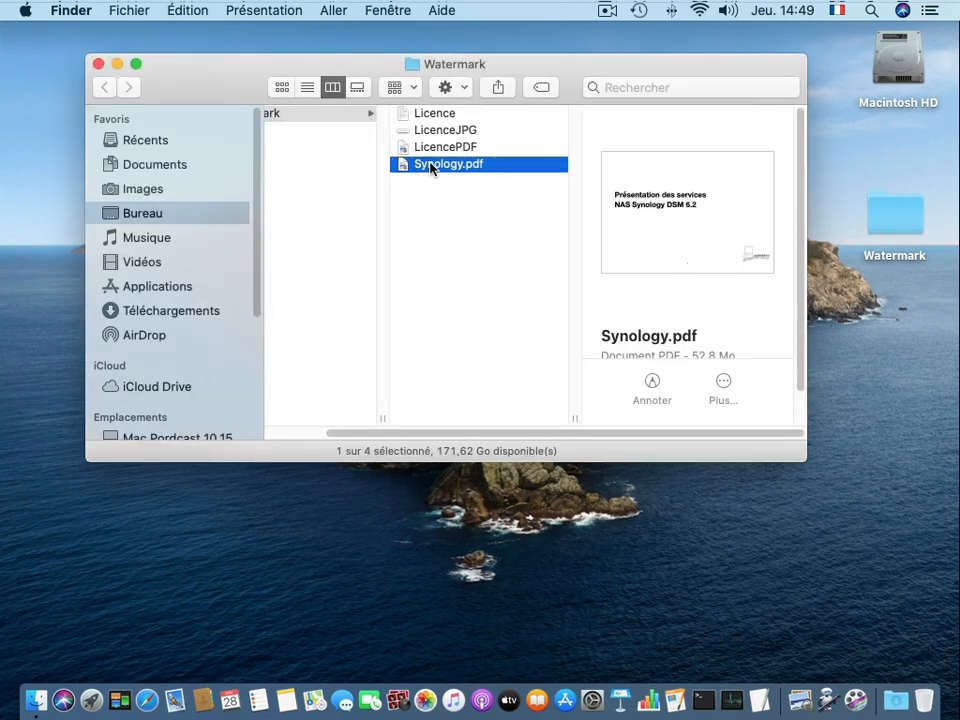
{"action": "right_click", "coordinate": [432, 166]}
{"action": "mouse_move", "coordinate": [489, 379]}
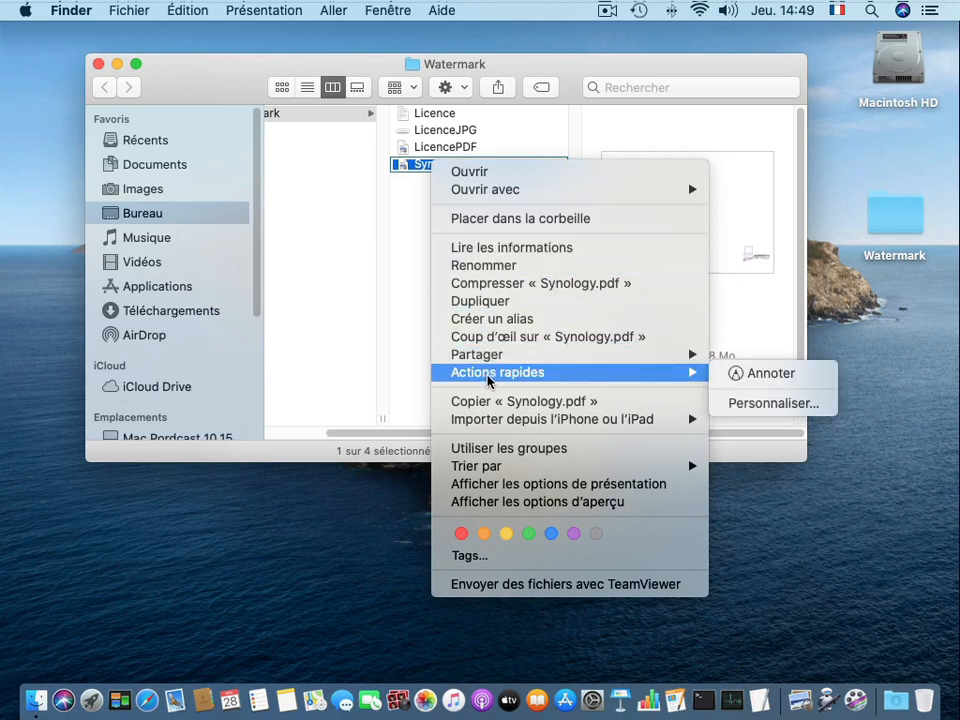
{"action": "left_click", "coordinate": [800, 329]}
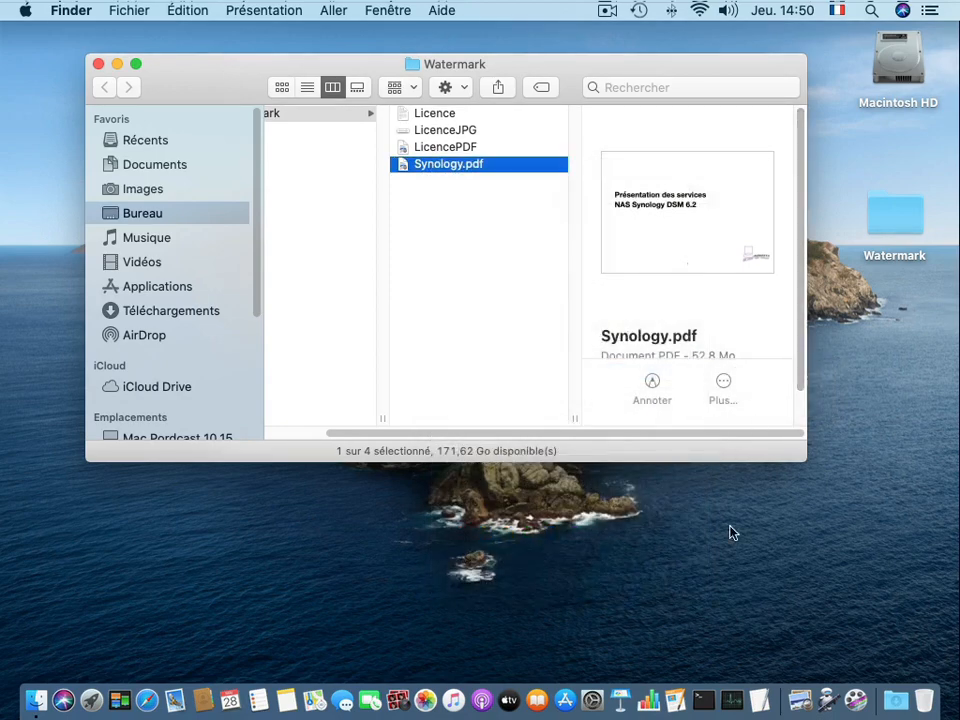
Step: Switch to Automator and create a new document of type Action rapide
{"action": "left_click", "coordinate": [823, 701]}
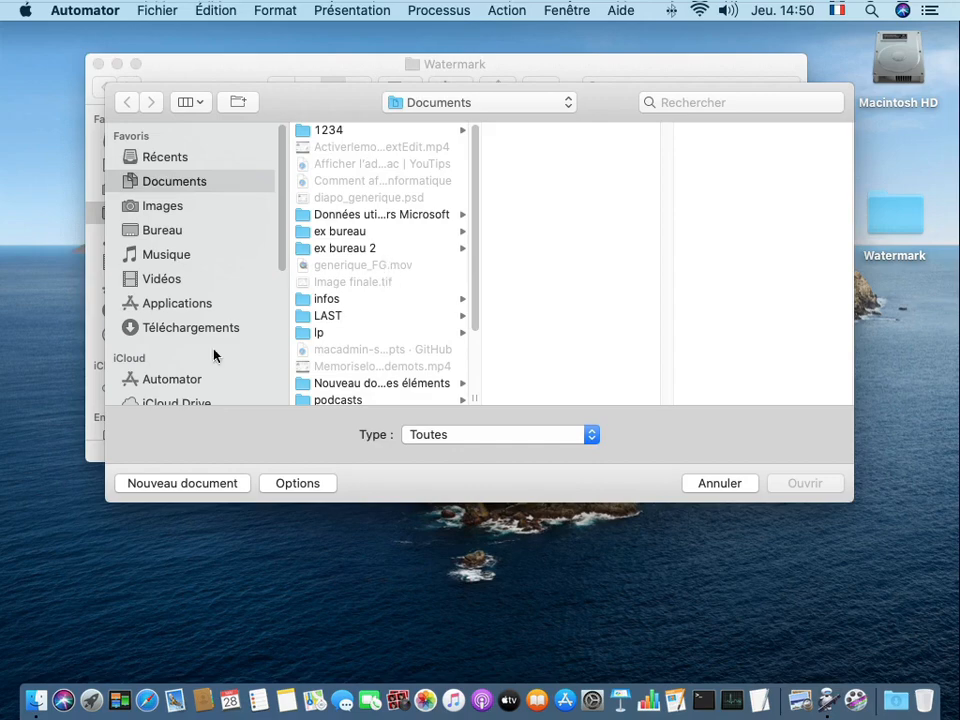
{"action": "left_click", "coordinate": [197, 486]}
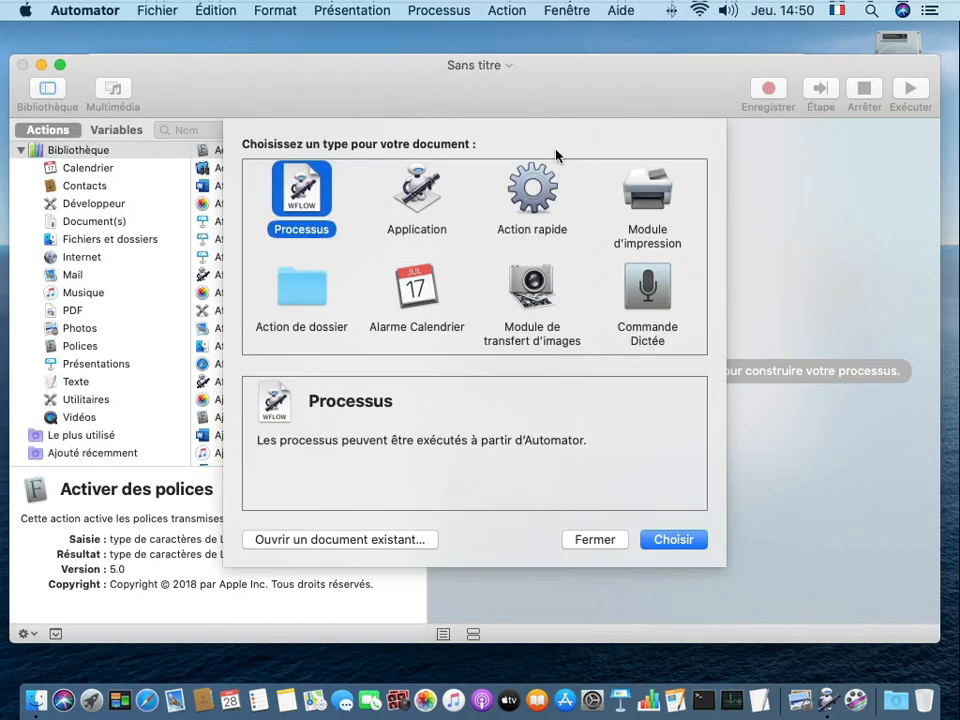
{"action": "left_click", "coordinate": [533, 191]}
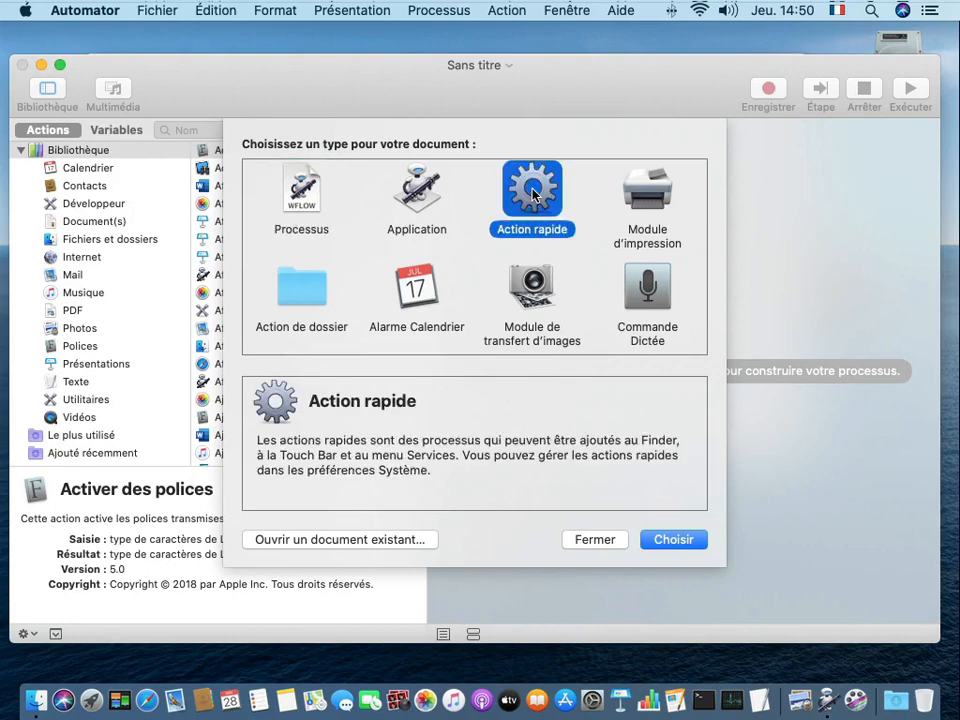
{"action": "left_click", "coordinate": [674, 541]}
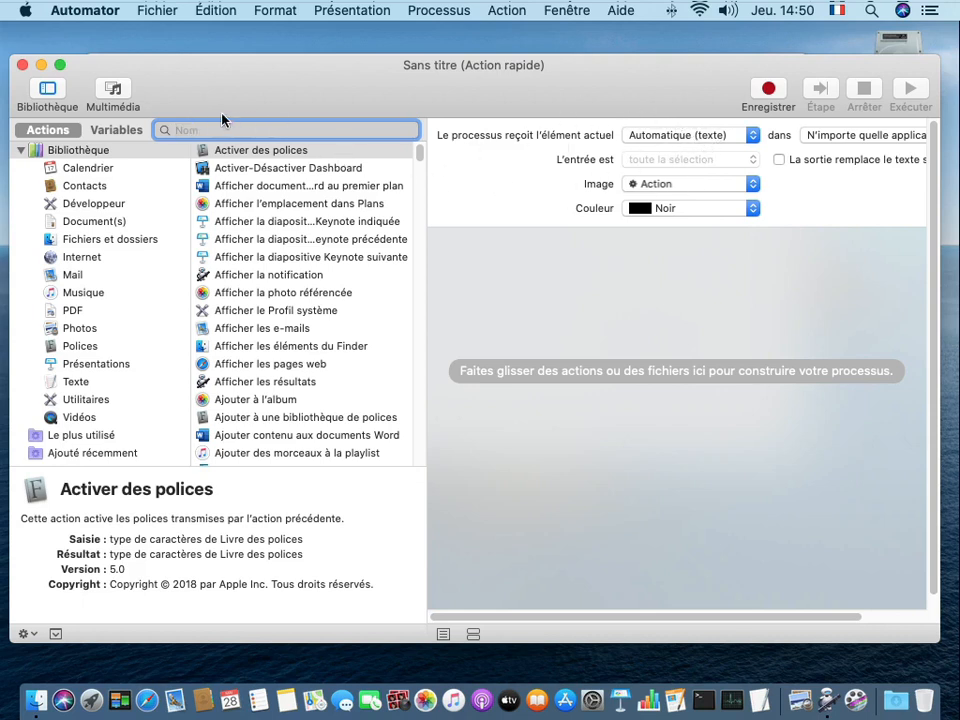
Step: Find the "Filigraner les documents PDF" action by searching for "filig" and add it to the empty workflow
{"action": "type", "text": "filig"}
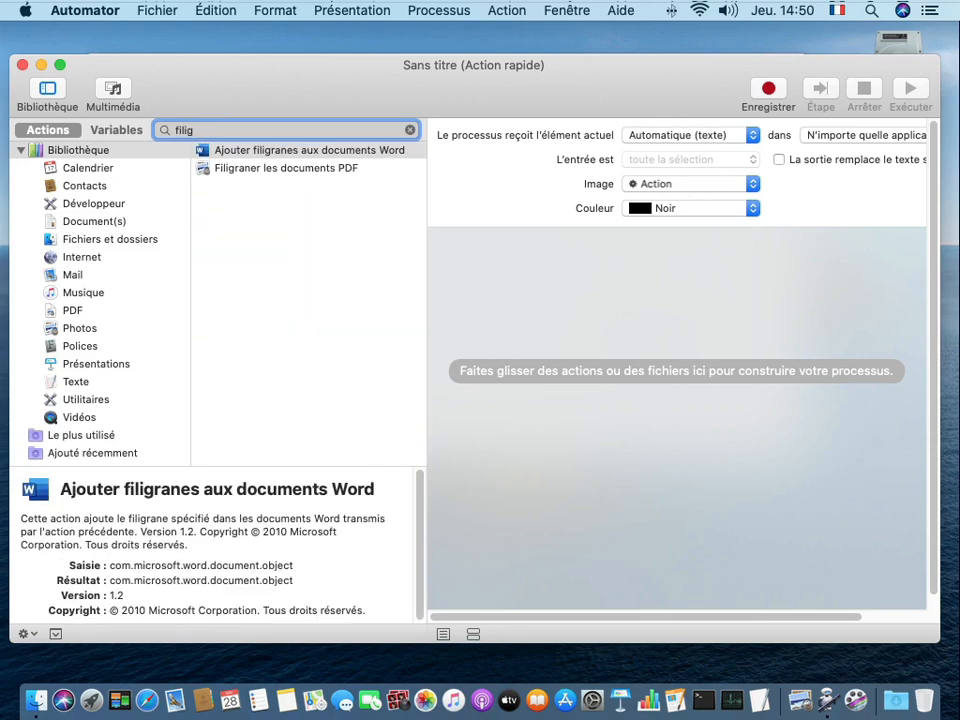
{"action": "left_click", "coordinate": [278, 172]}
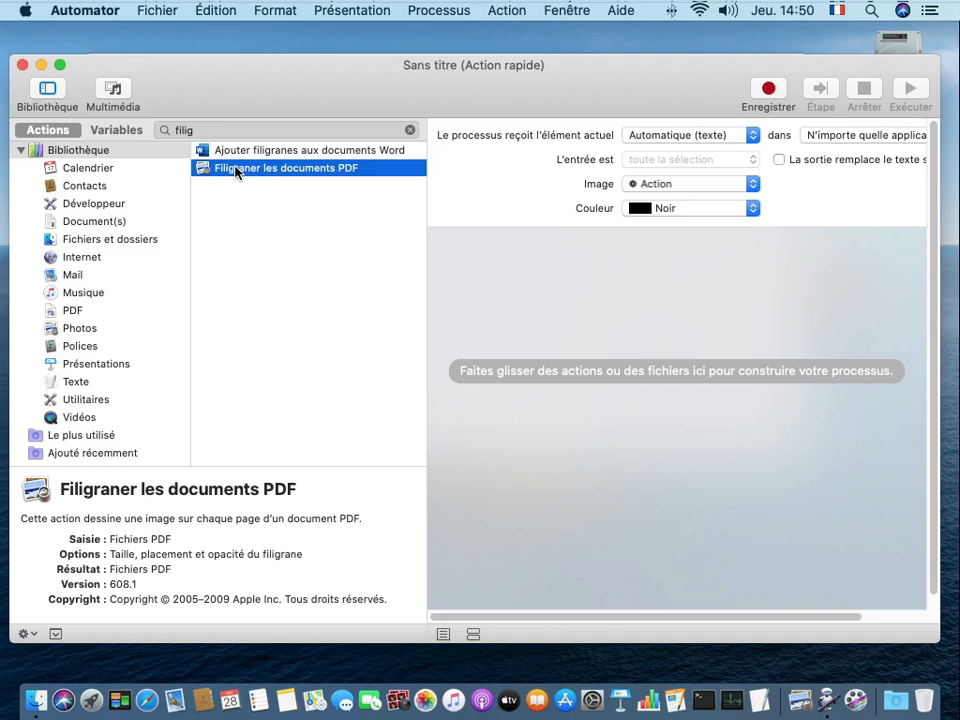
{"action": "left_click_drag", "start_coordinate": [236, 172], "coordinate": [524, 306]}
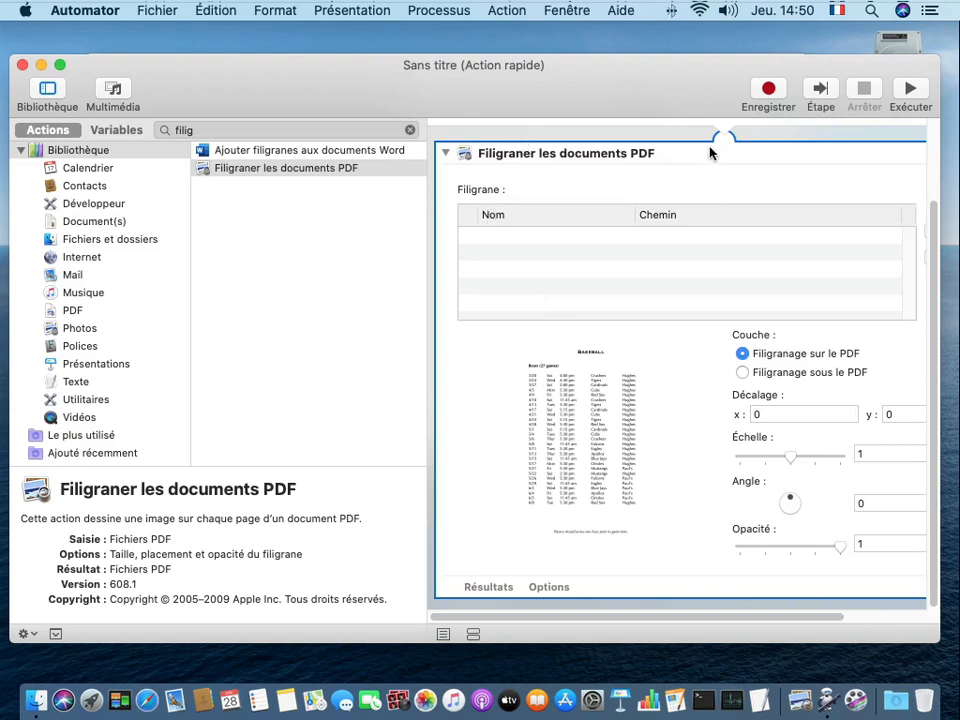
Step: Add LicenceJPG from the Watermark folder as the watermark image of the "Filigraner les documents PDF" action
{"action": "scroll", "coordinate": [827, 193], "scroll_direction": "up", "scroll_amount": 3}
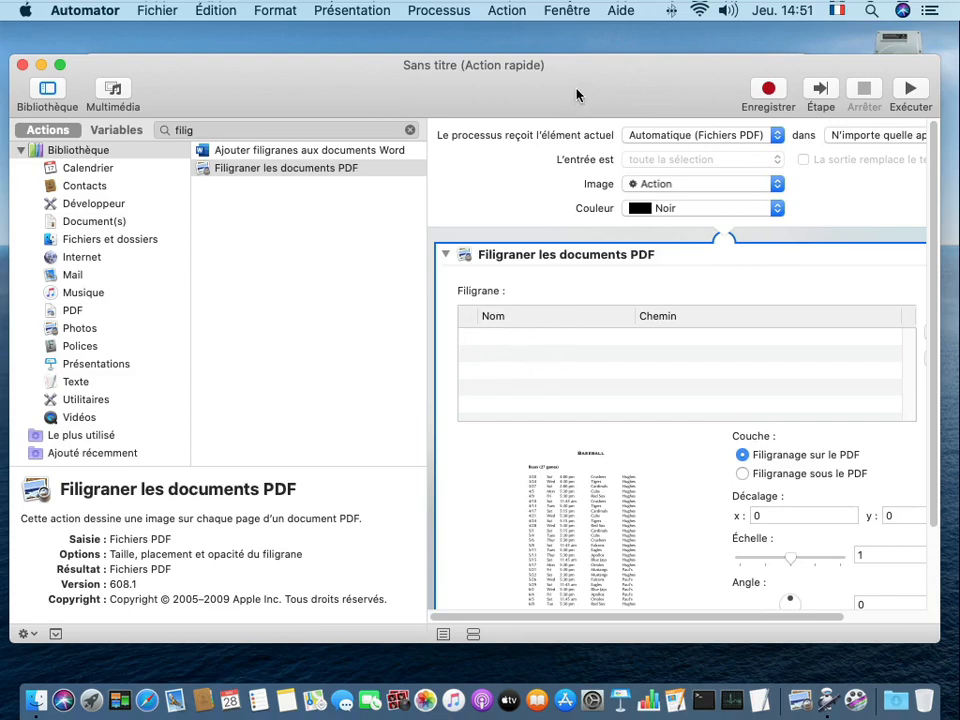
{"action": "left_click_drag", "start_coordinate": [601, 87], "coordinate": [549, 202]}
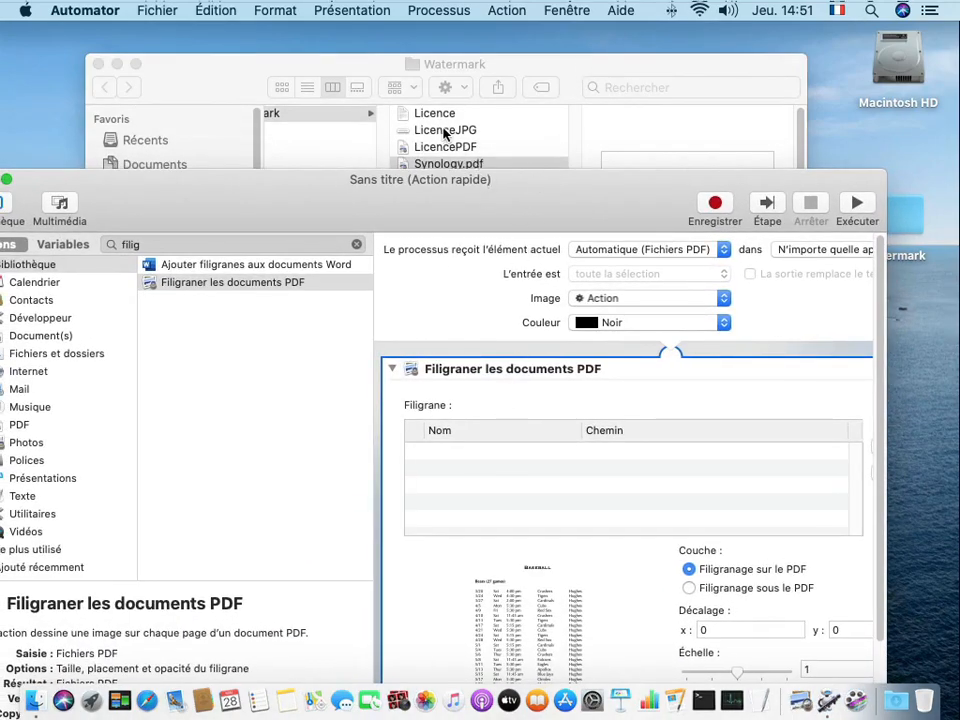
{"action": "left_click_drag", "start_coordinate": [445, 131], "coordinate": [478, 460]}
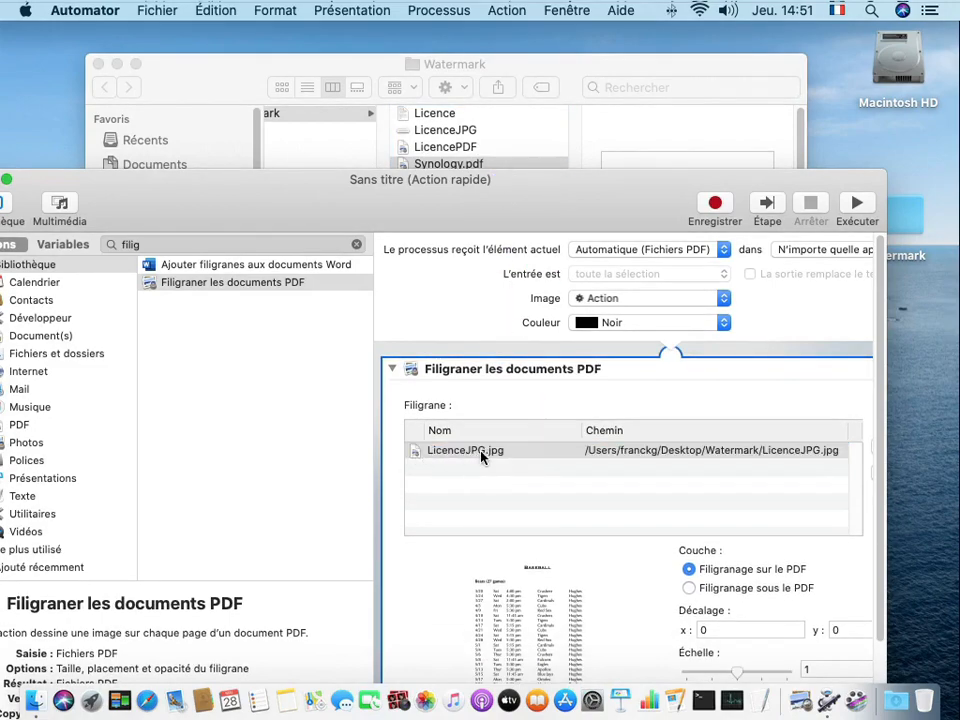
{"action": "left_click_drag", "start_coordinate": [508, 187], "coordinate": [543, 47]}
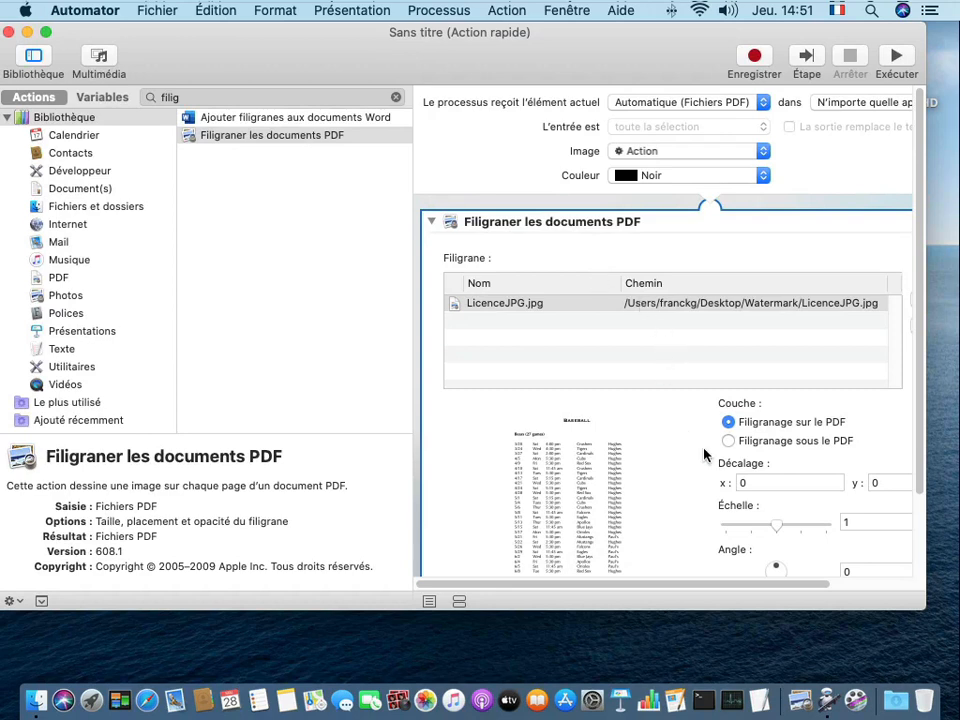
{"action": "scroll", "coordinate": [706, 453], "scroll_direction": "down", "scroll_amount": 3}
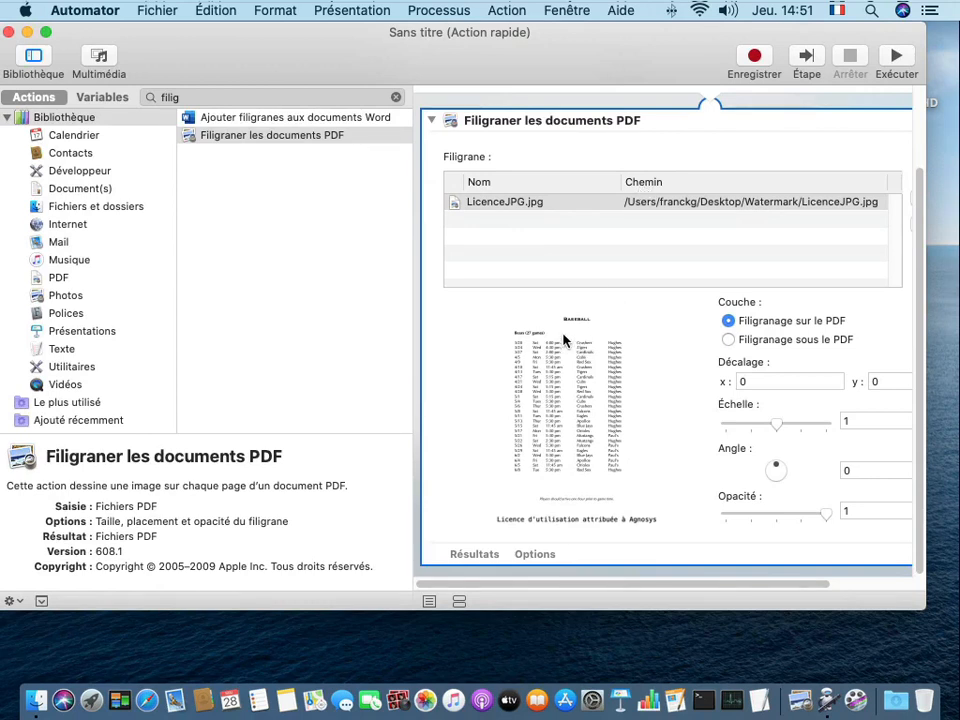
Step: Search the actions for "depla" and add "Déplacer les éléments du Finder" below the PDF watermark action
{"action": "left_click", "coordinate": [185, 97]}
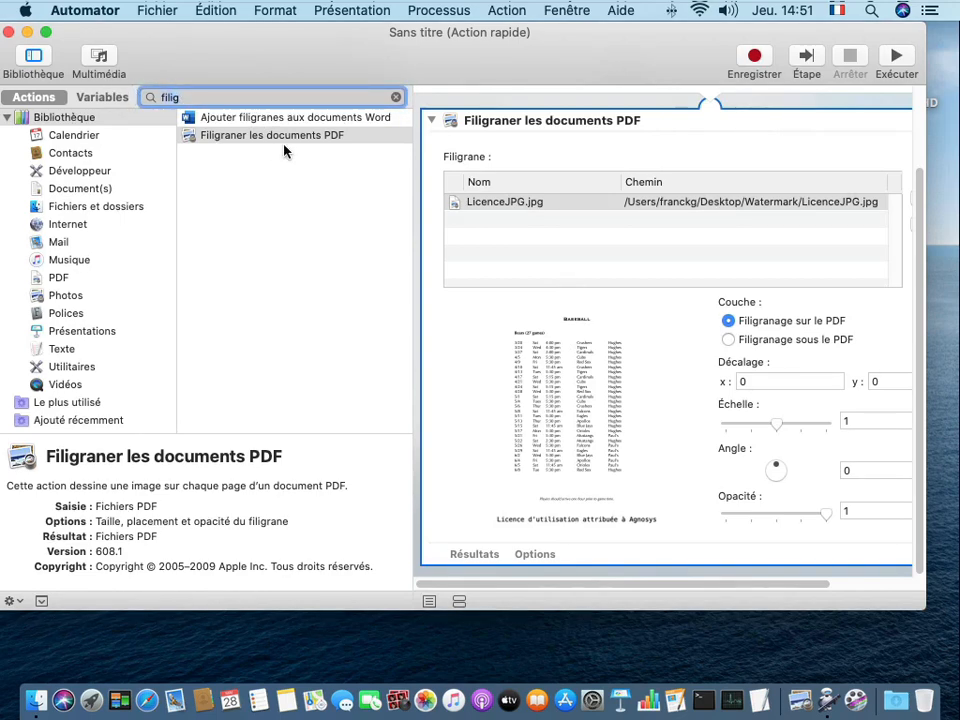
{"action": "key", "text": "super+a"}
{"action": "type", "text": "depla"}
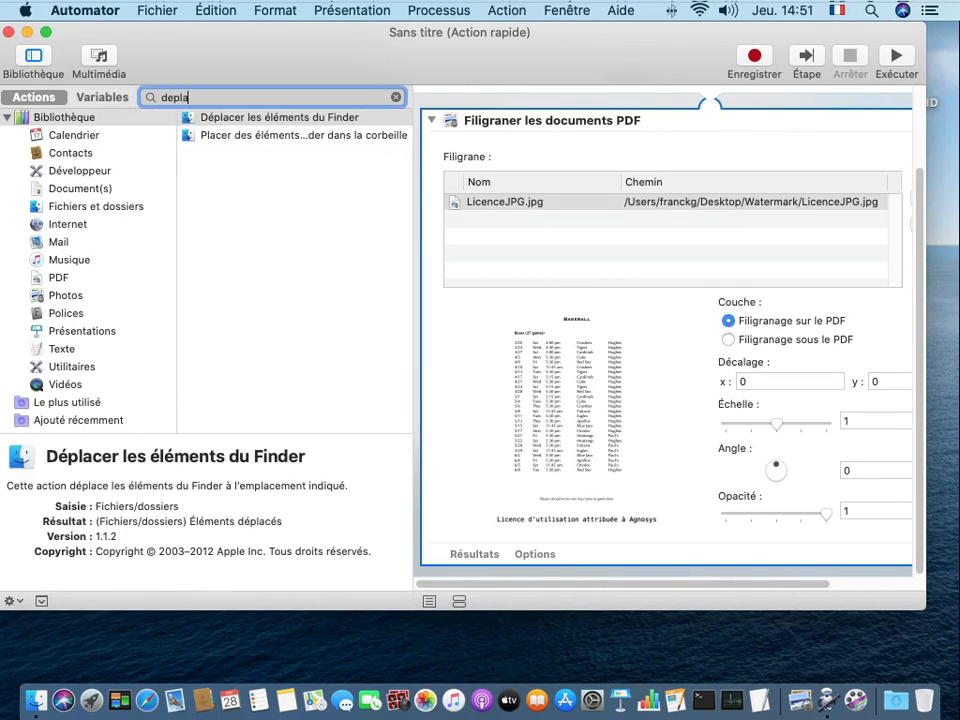
{"action": "left_click", "coordinate": [228, 120]}
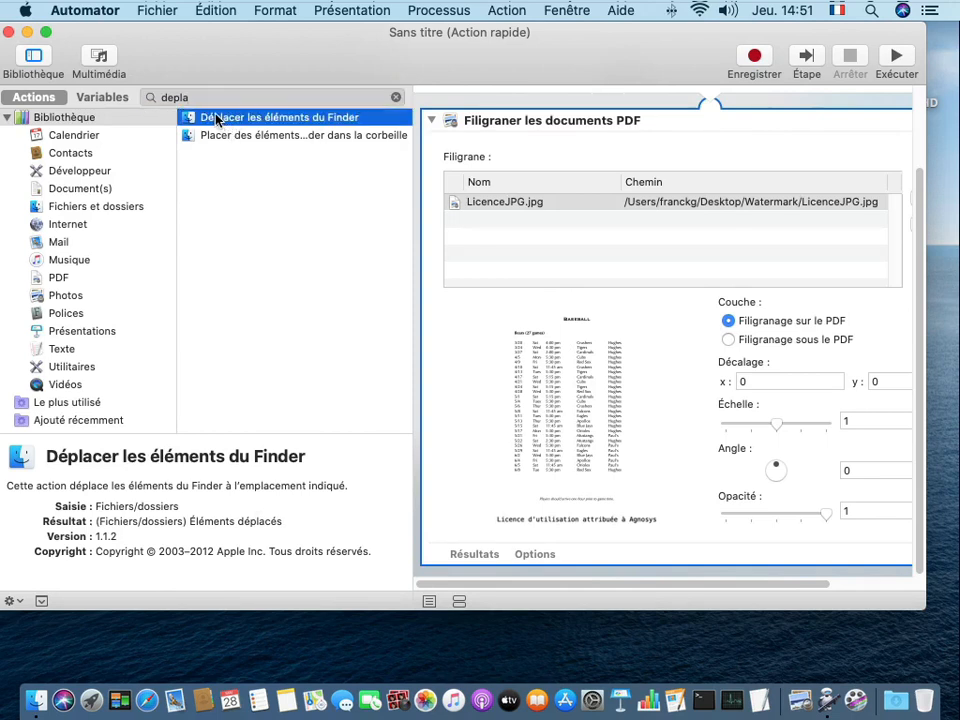
{"action": "left_click_drag", "start_coordinate": [216, 120], "coordinate": [540, 572]}
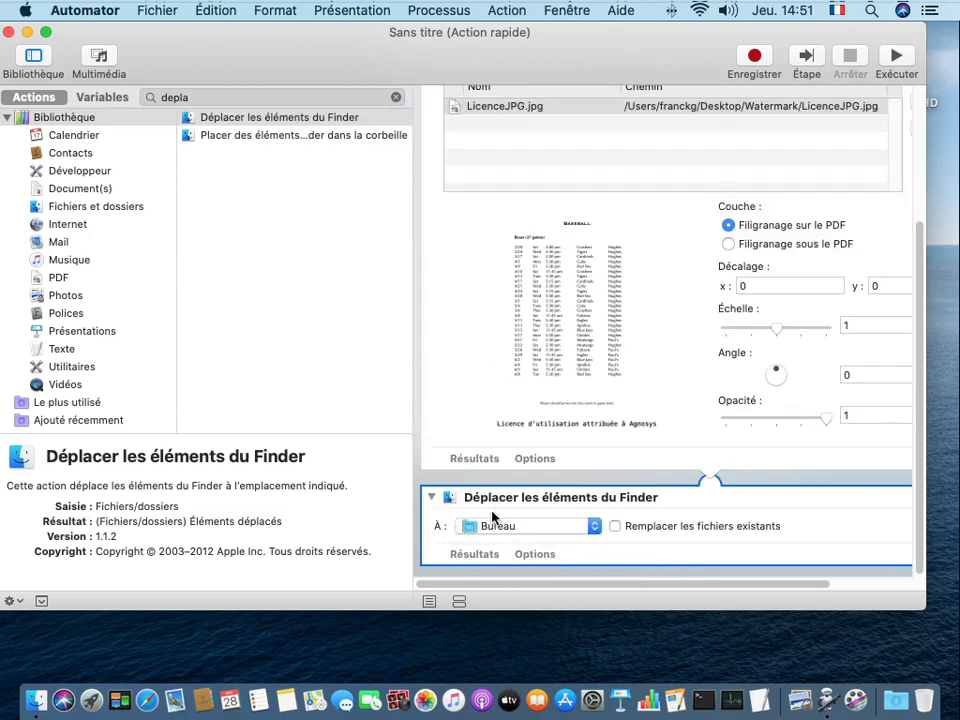
Step: Create a folder named Filigrane on the Bureau and set it as the destination of the "Déplacer les éléments du Finder" action
{"action": "left_click", "coordinate": [507, 531]}
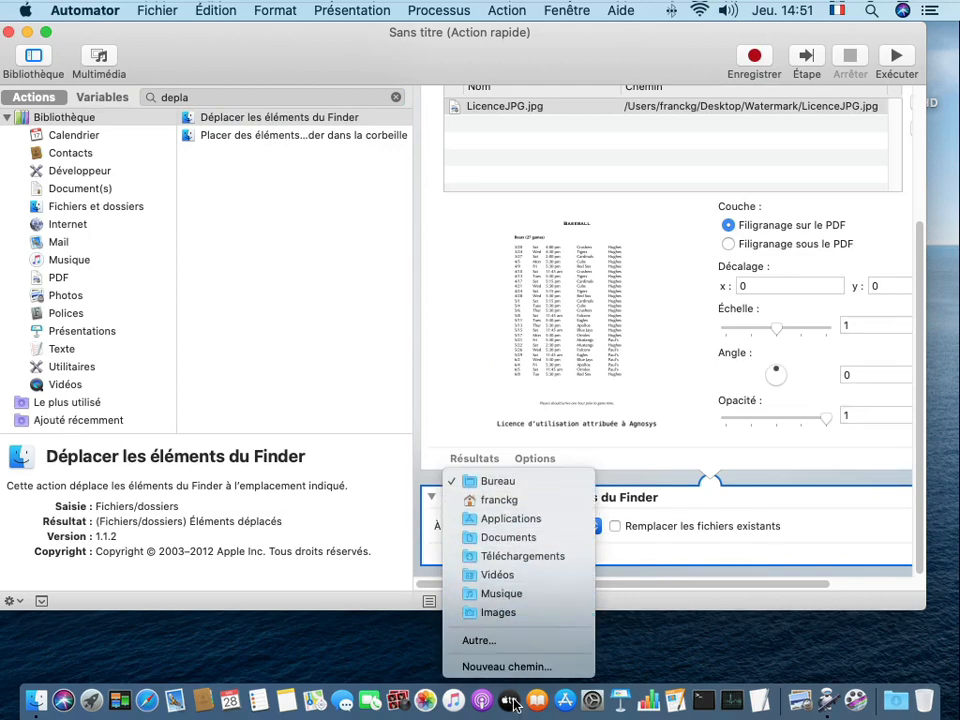
{"action": "left_click", "coordinate": [489, 643]}
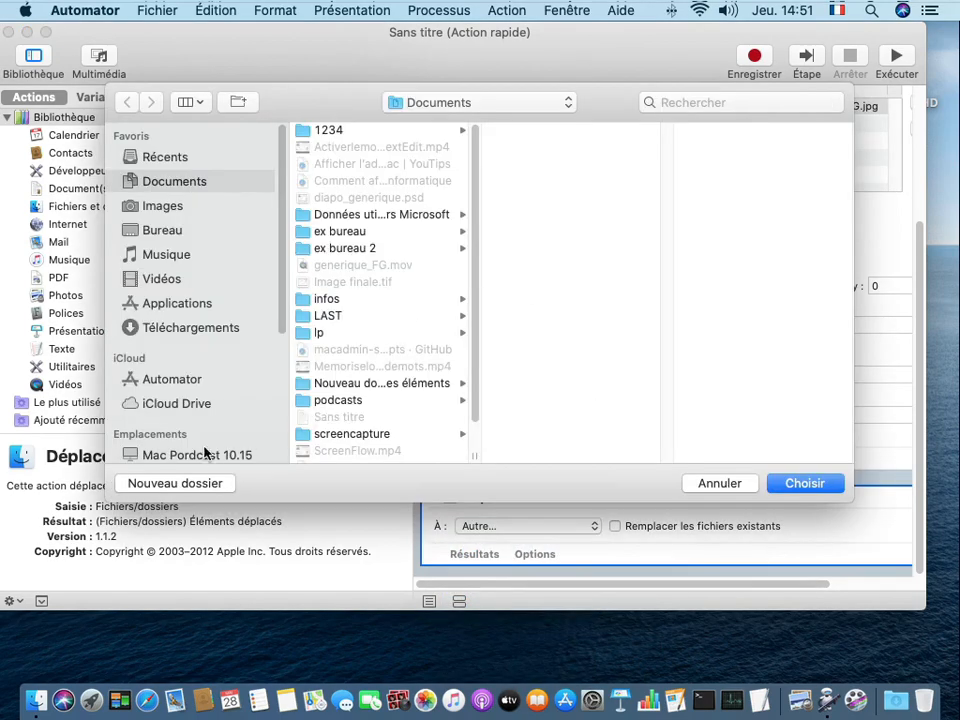
{"action": "left_click", "coordinate": [433, 102]}
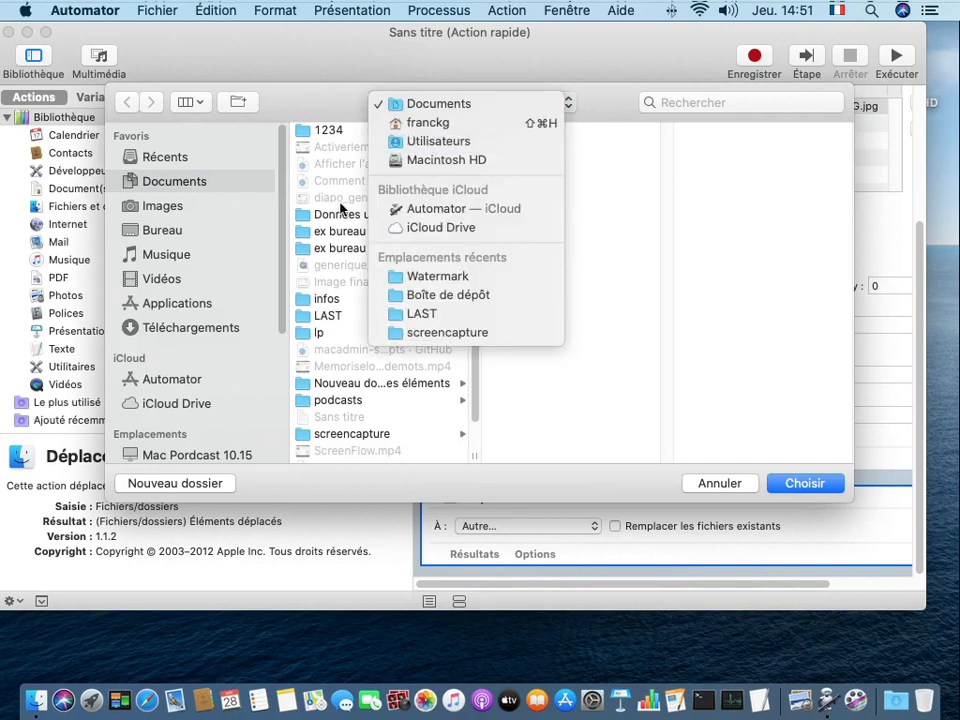
{"action": "left_click", "coordinate": [162, 235]}
{"action": "left_click", "coordinate": [163, 238]}
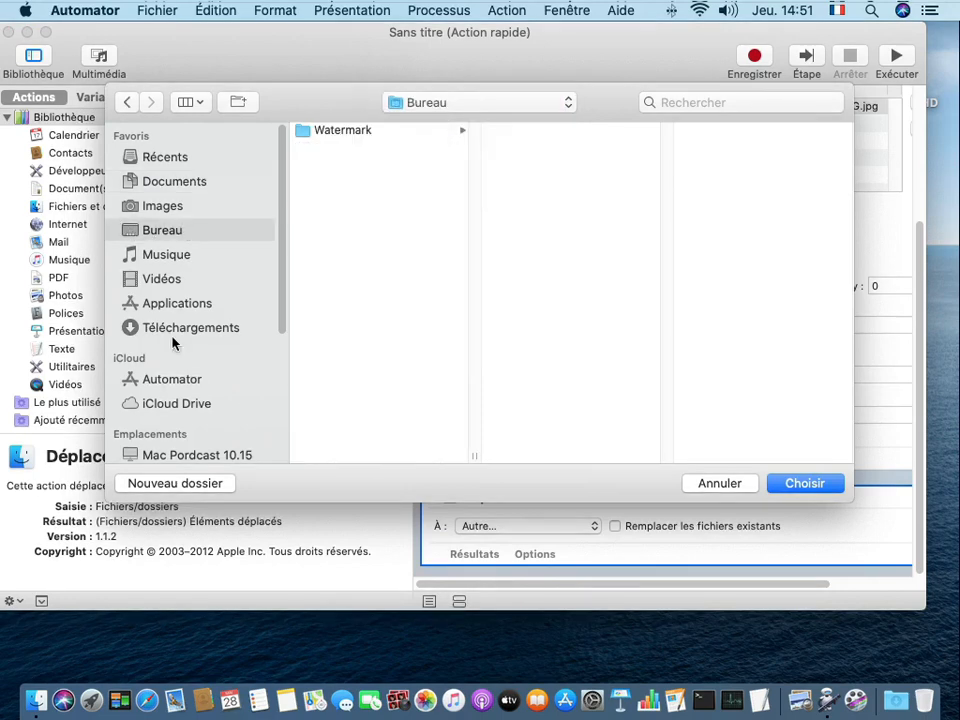
{"action": "left_click", "coordinate": [160, 484]}
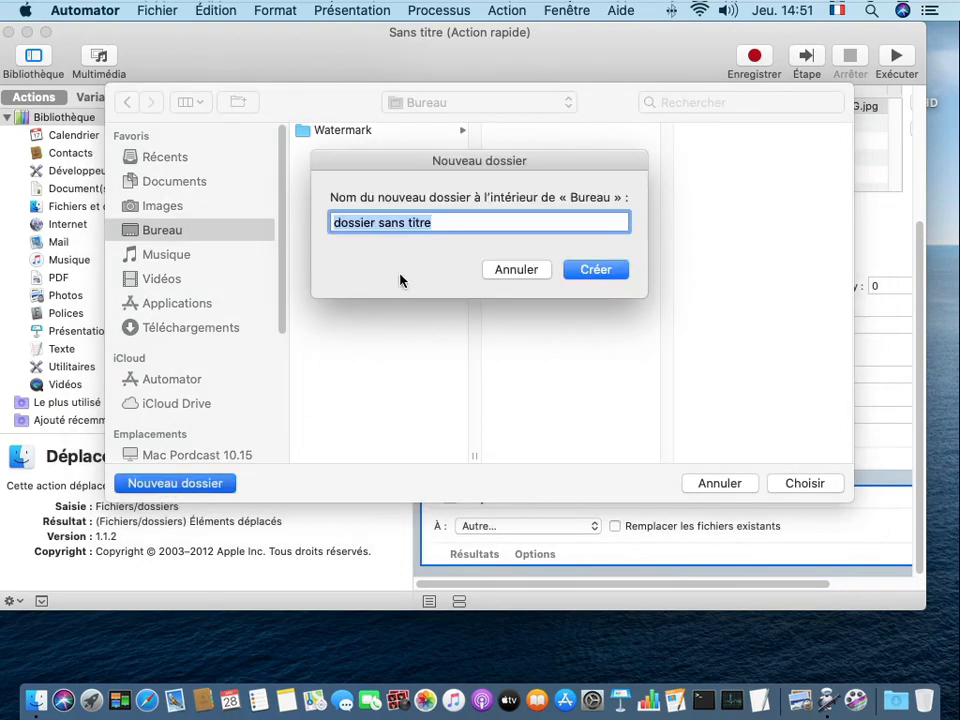
{"action": "type", "text": "Fil"}
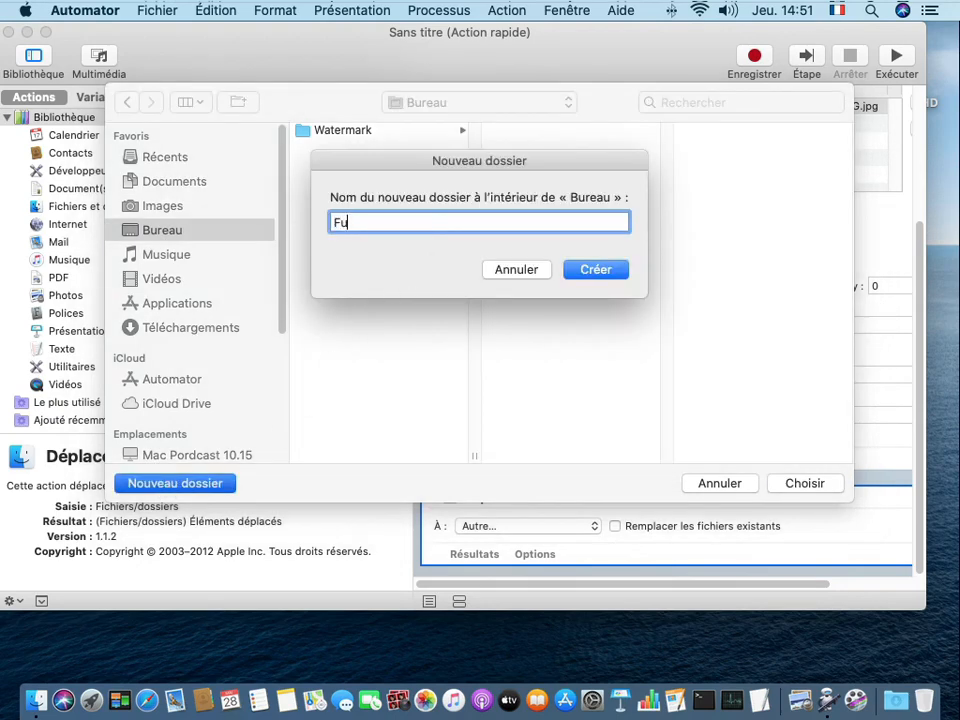
{"action": "type", "text": "grane"}
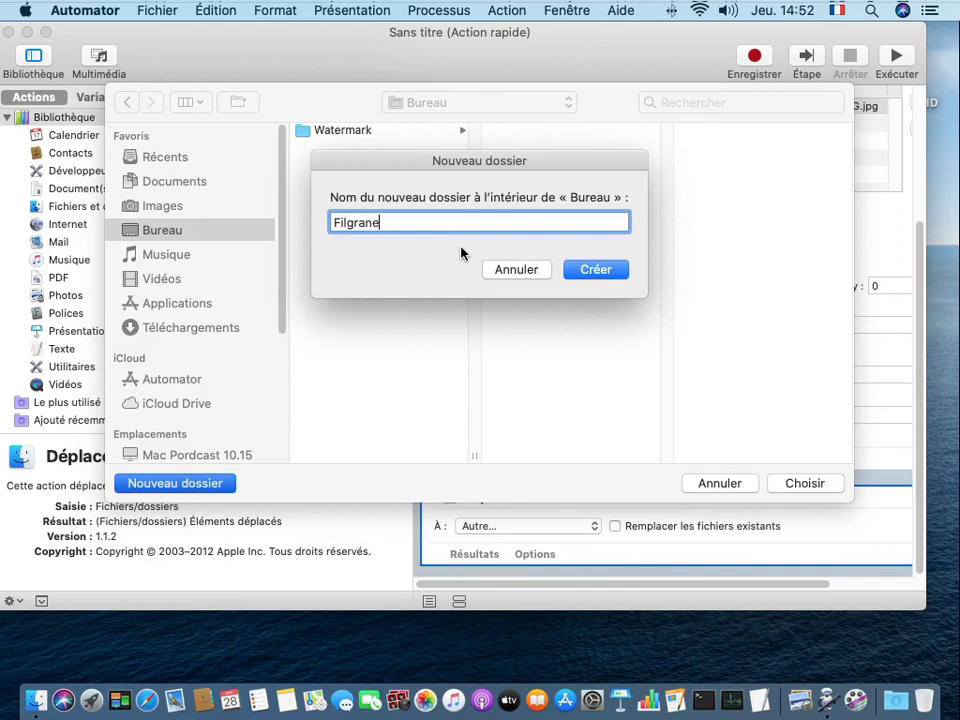
{"action": "key", "text": "Left"}
{"action": "key", "text": "Left"}
{"action": "key", "text": "Left"}
{"action": "key", "text": "Left"}
{"action": "key", "text": "Left"}
{"action": "type", "text": "i"}
{"action": "left_click", "coordinate": [596, 270]}
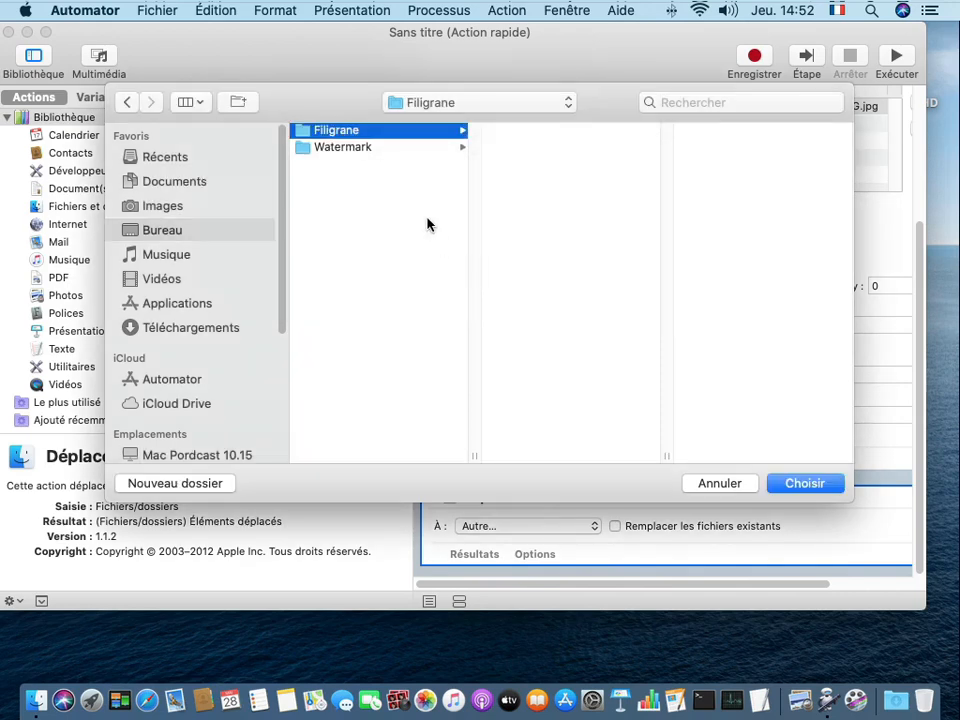
{"action": "left_click", "coordinate": [805, 484]}
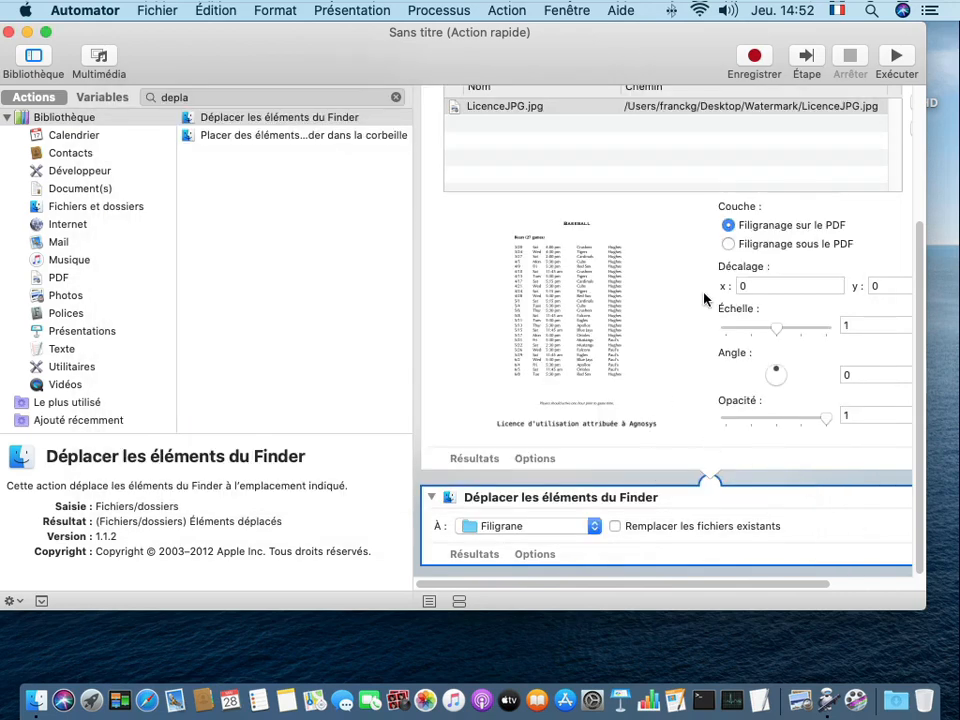
Step: Save the quick action under the name Watermark and quit Automator
{"action": "scroll", "coordinate": [705, 300], "scroll_direction": "up", "scroll_amount": 3}
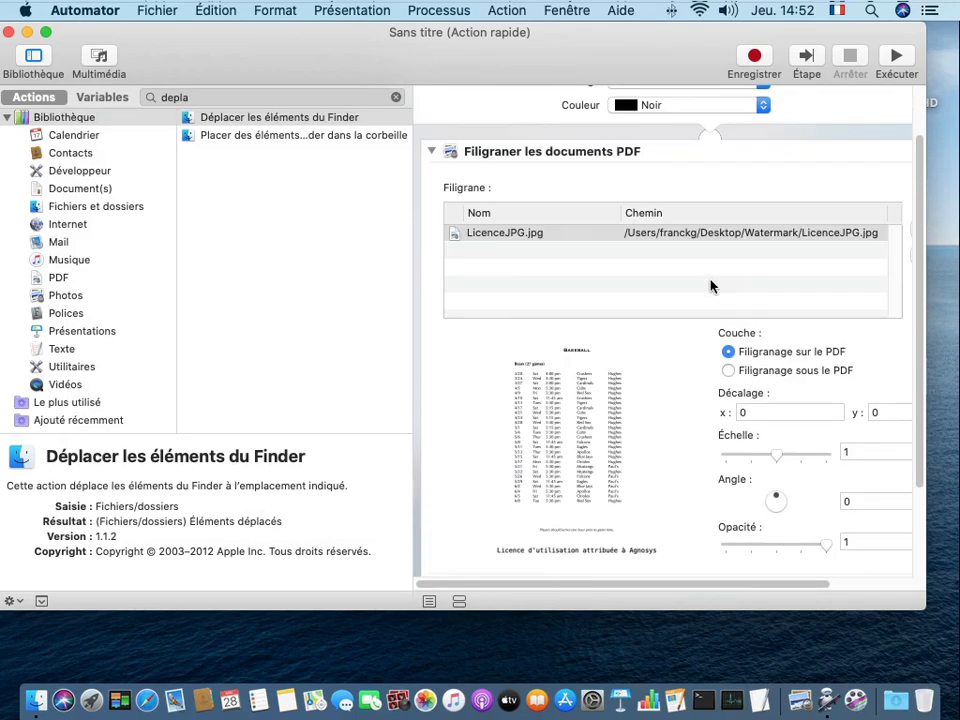
{"action": "scroll", "coordinate": [764, 193], "scroll_direction": "down", "scroll_amount": 1}
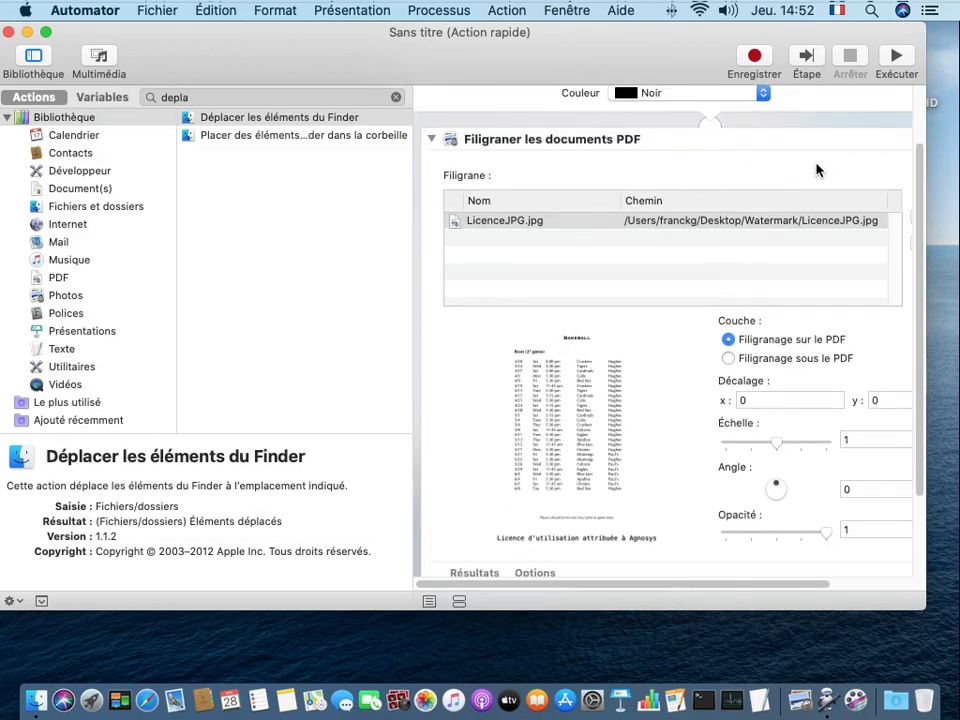
{"action": "scroll", "coordinate": [880, 120], "scroll_direction": "up", "scroll_amount": 2}
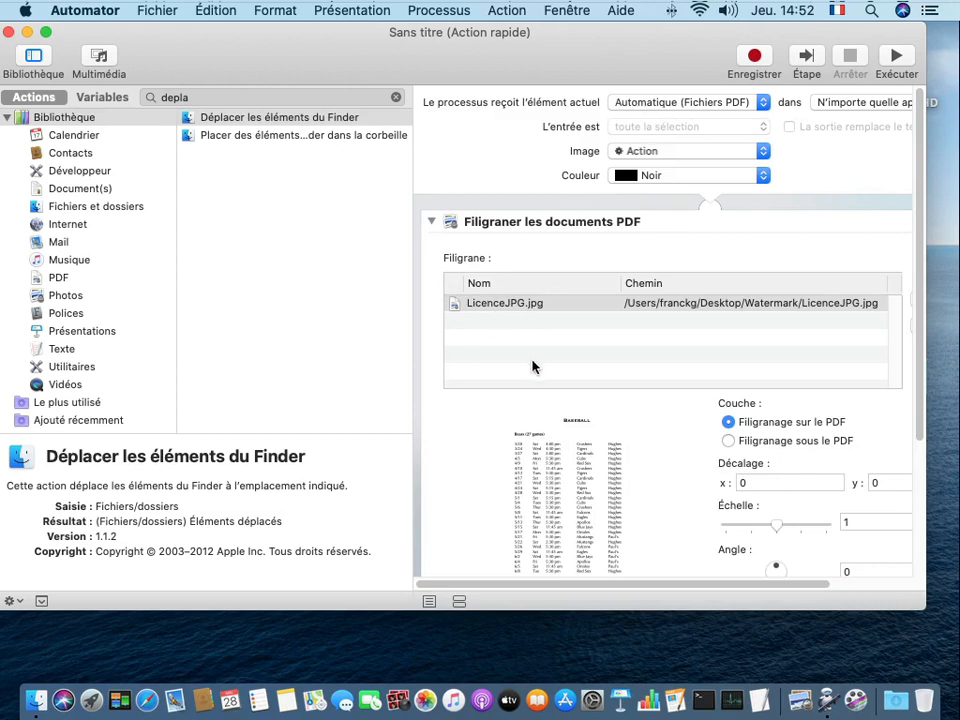
{"action": "scroll", "coordinate": [926, 455], "scroll_direction": "down", "scroll_amount": 2}
{"action": "left_click_drag", "start_coordinate": [930, 453], "coordinate": [940, 570]}
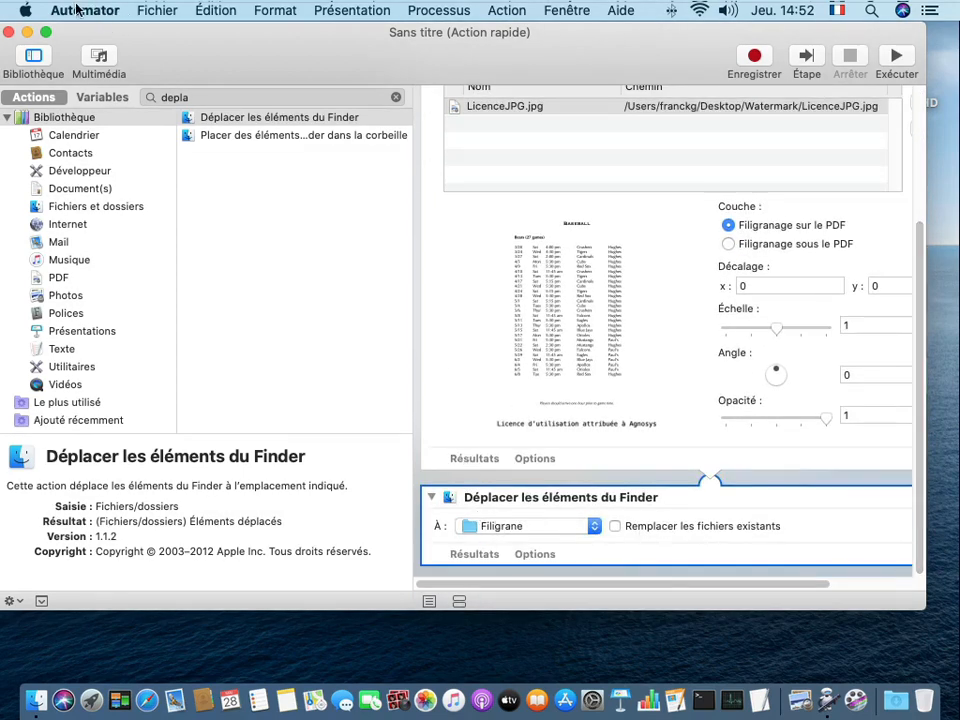
{"action": "left_click", "coordinate": [132, 8]}
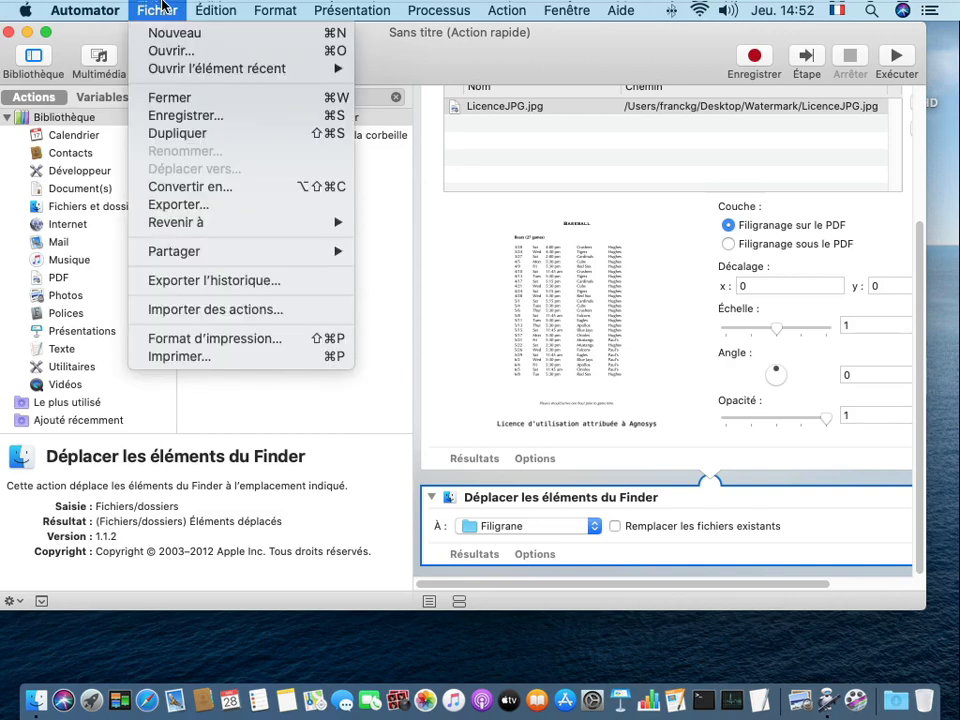
{"action": "left_click", "coordinate": [160, 115]}
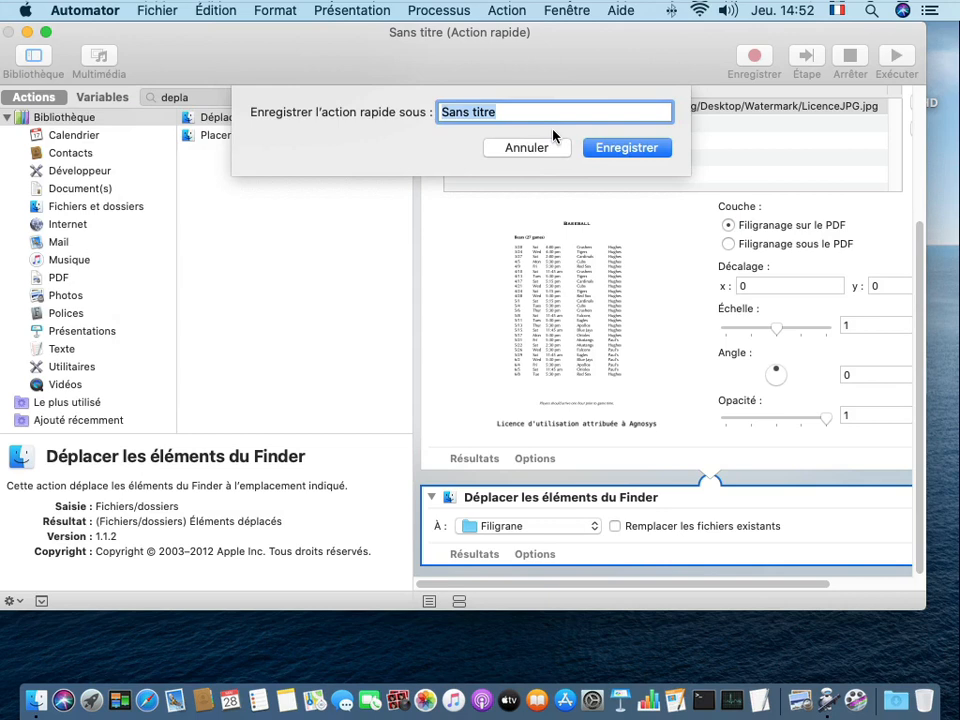
{"action": "type", "text": "Watermar"}
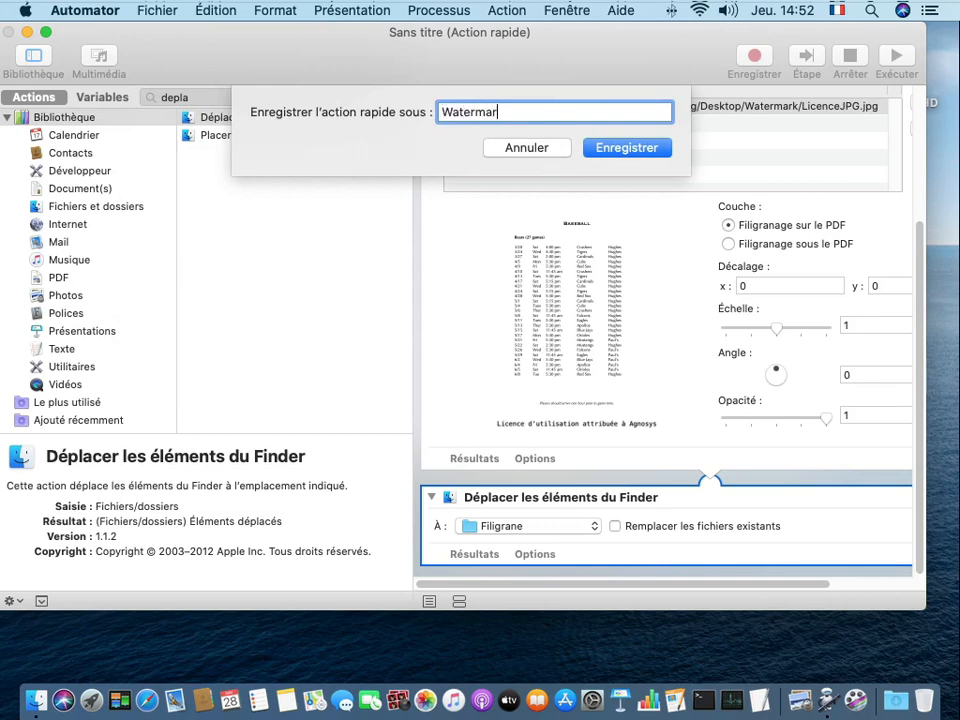
{"action": "type", "text": "k"}
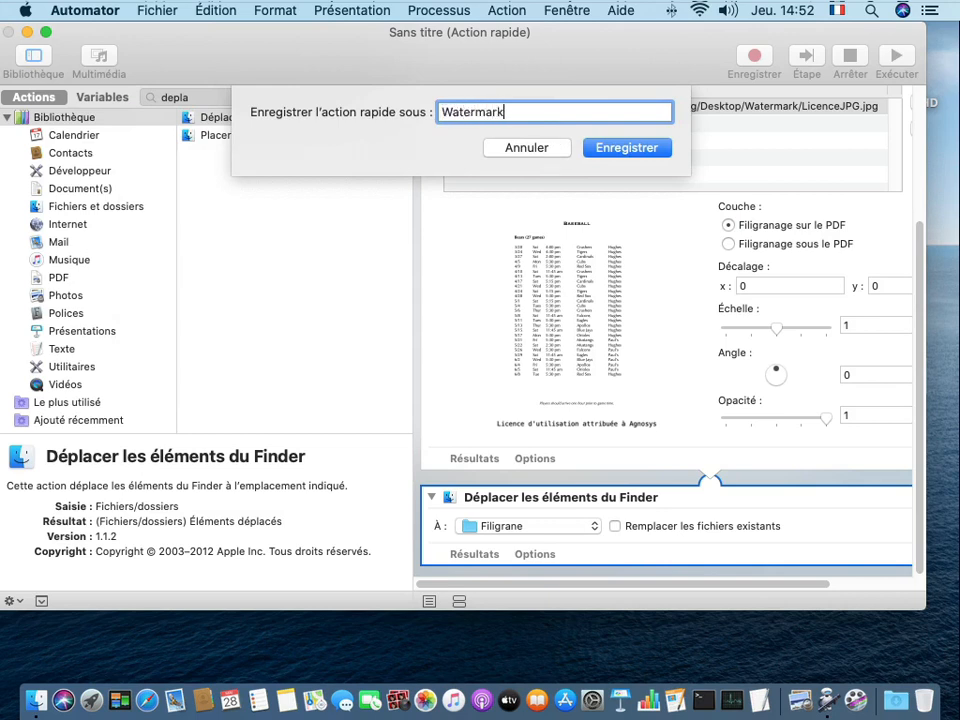
{"action": "left_click", "coordinate": [638, 150]}
{"action": "left_click", "coordinate": [85, 10]}
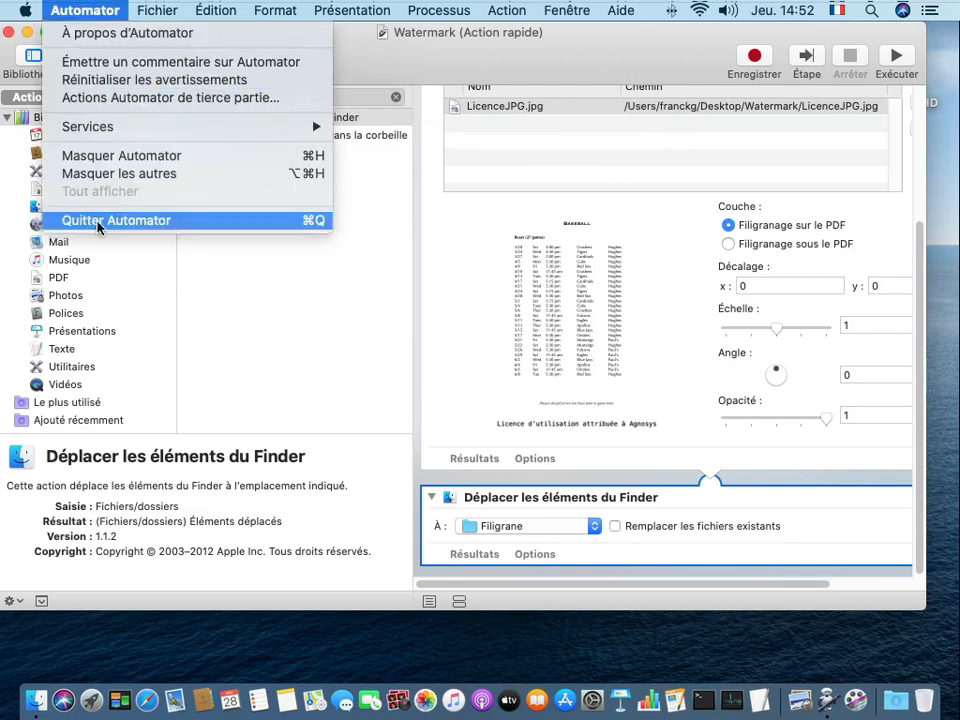
{"action": "left_click", "coordinate": [82, 220]}
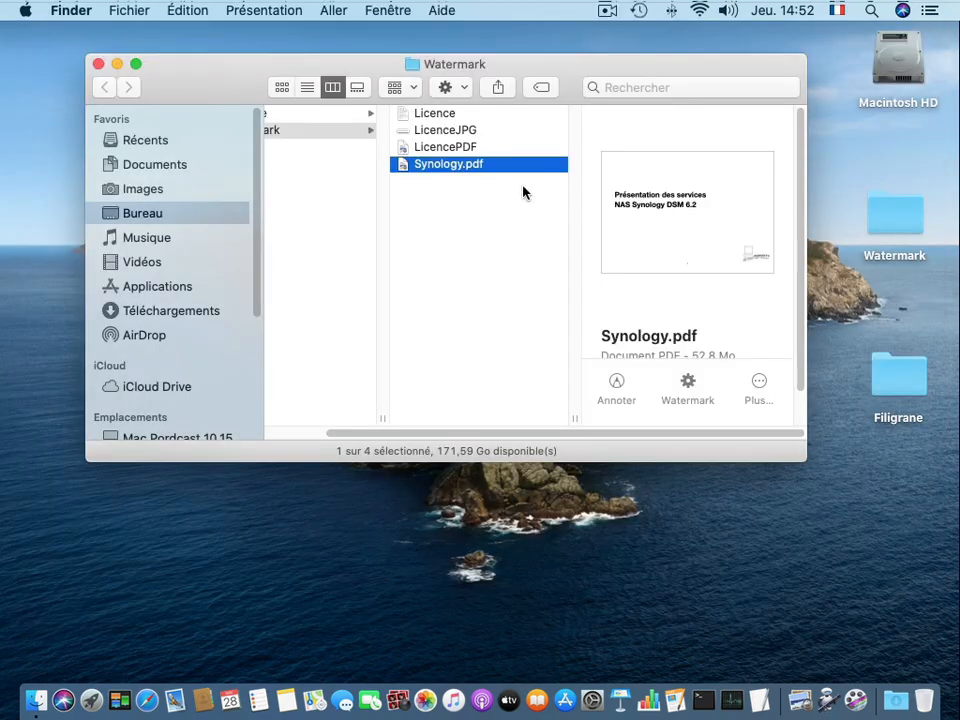
Step: Run the Watermark quick action on Synology.pdf in the Watermark folder
{"action": "left_click", "coordinate": [430, 218]}
{"action": "left_click", "coordinate": [507, 168]}
{"action": "right_click", "coordinate": [449, 166]}
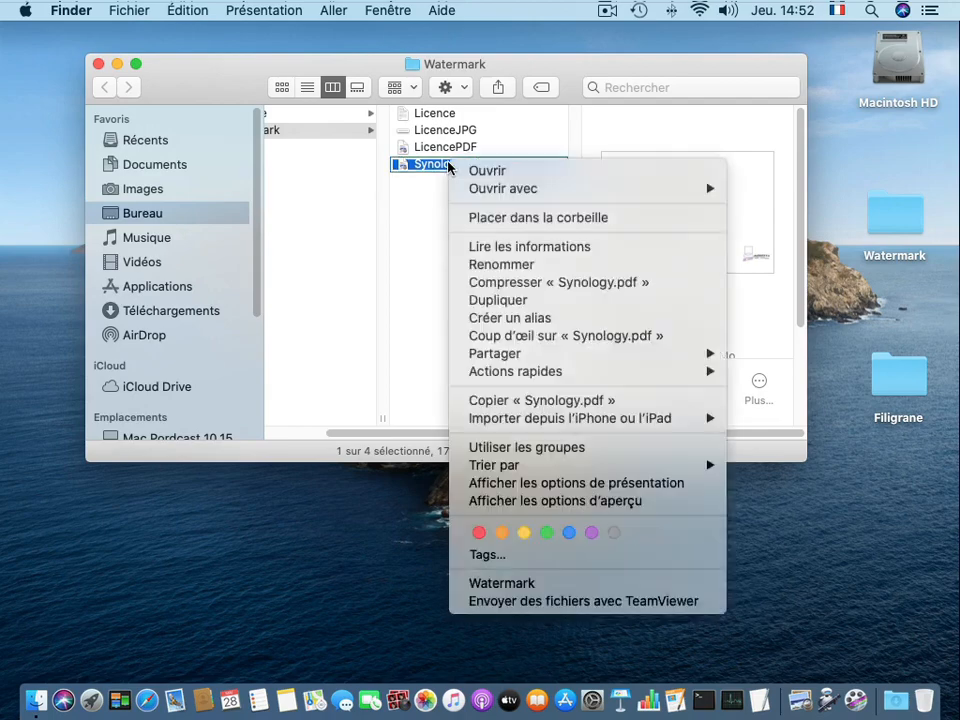
{"action": "left_click", "coordinate": [450, 164]}
{"action": "right_click", "coordinate": [450, 164]}
{"action": "mouse_move", "coordinate": [490, 372]}
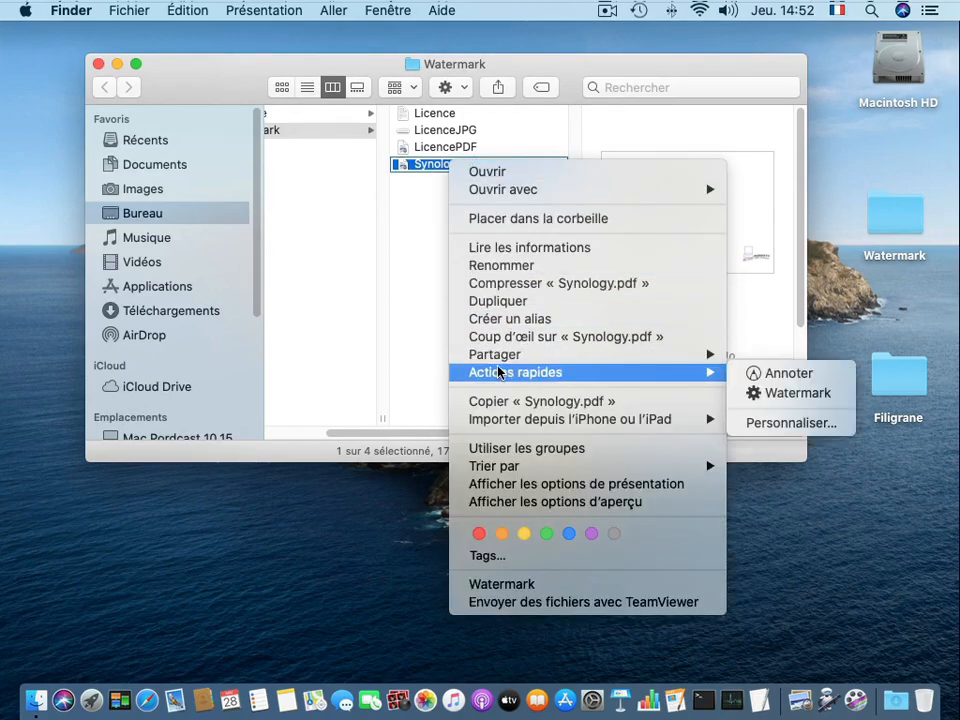
{"action": "left_click", "coordinate": [800, 394]}
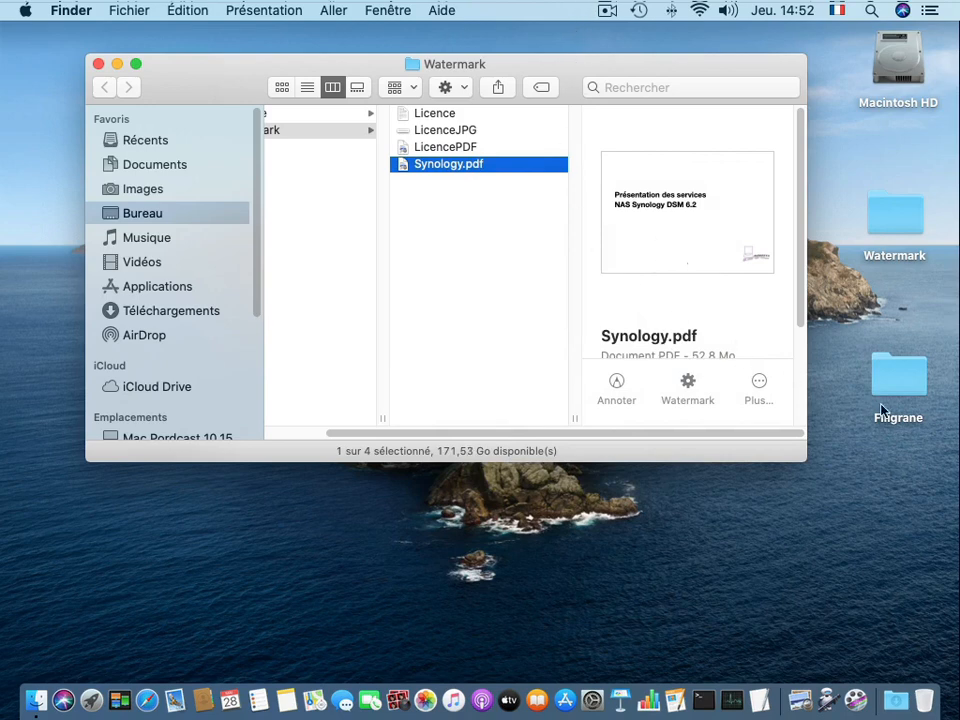
Step: Open Synology (Avec filigrane) 3.pdf from the Filigrane folder and check the licence watermark on its pages
{"action": "double_click", "coordinate": [901, 388]}
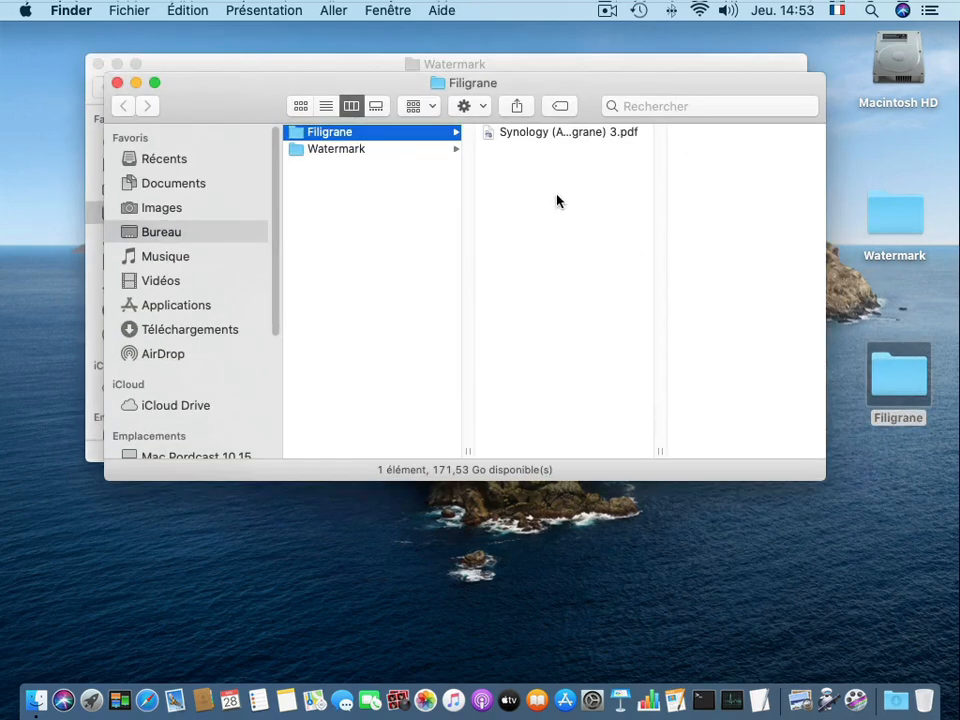
{"action": "left_click", "coordinate": [535, 135]}
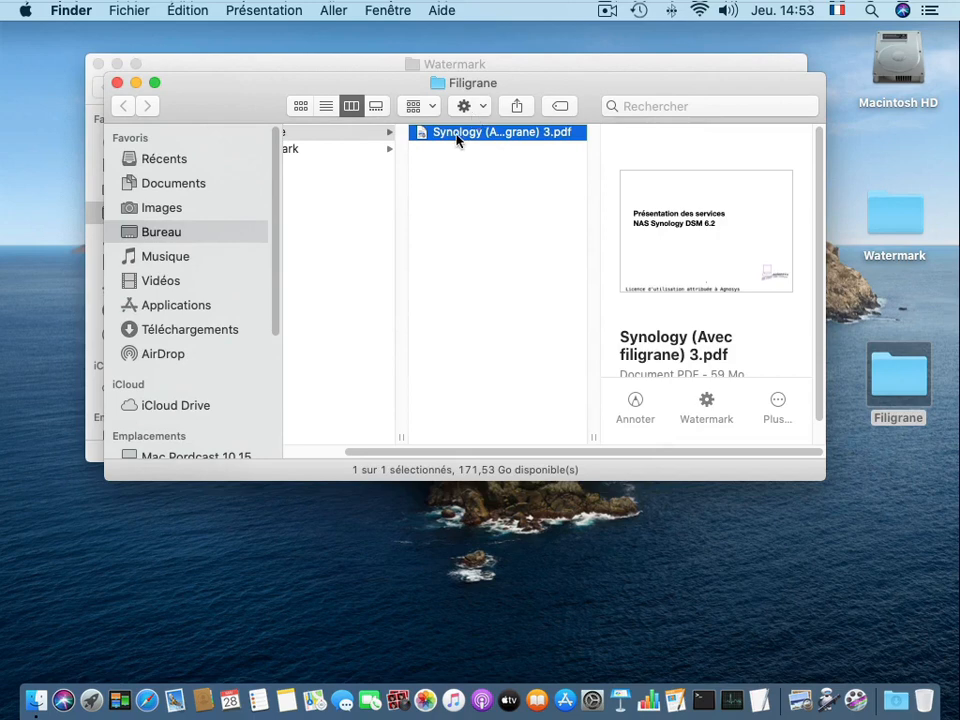
{"action": "double_click", "coordinate": [456, 140]}
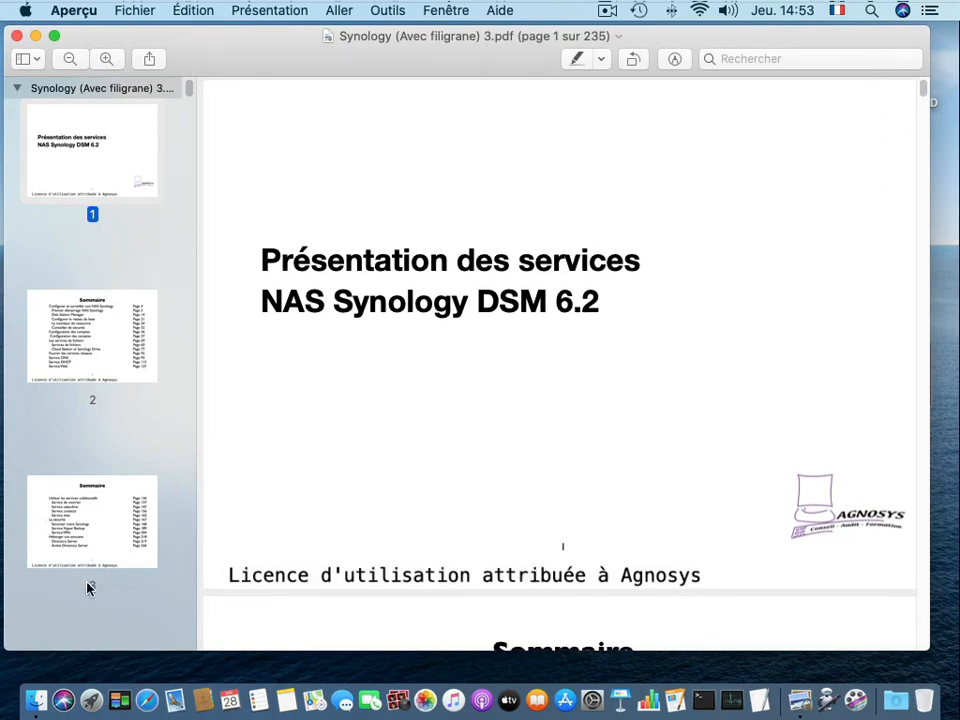
{"action": "scroll", "coordinate": [94, 566], "scroll_direction": "down", "scroll_amount": 10}
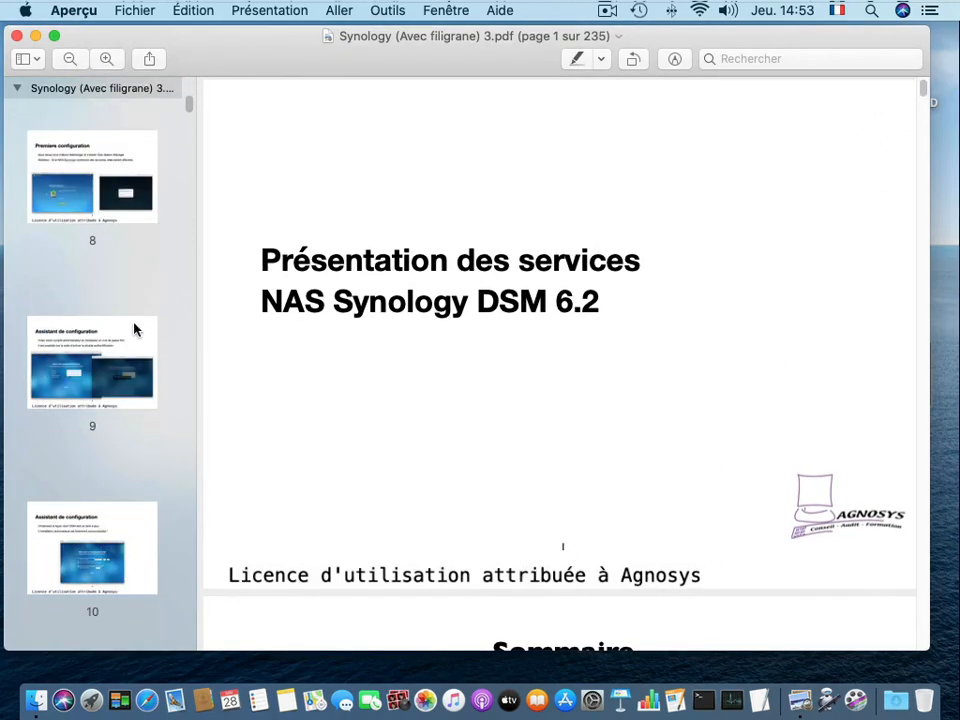
{"action": "left_click", "coordinate": [135, 330]}
{"action": "scroll", "coordinate": [294, 549], "scroll_direction": "down", "scroll_amount": 5}
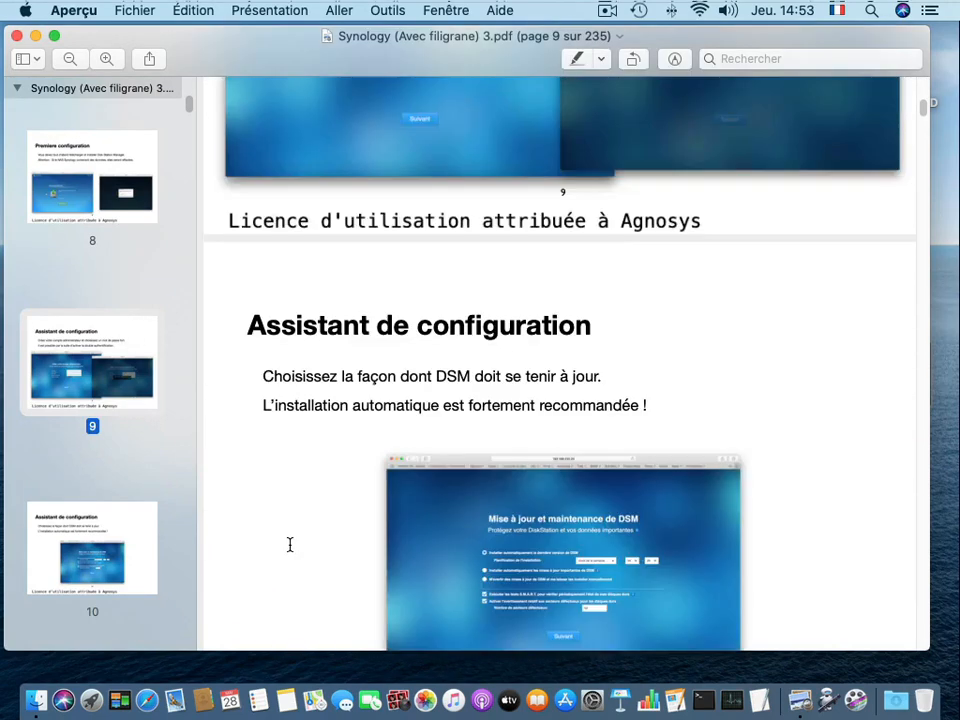
{"action": "scroll", "coordinate": [290, 544], "scroll_direction": "down", "scroll_amount": 15}
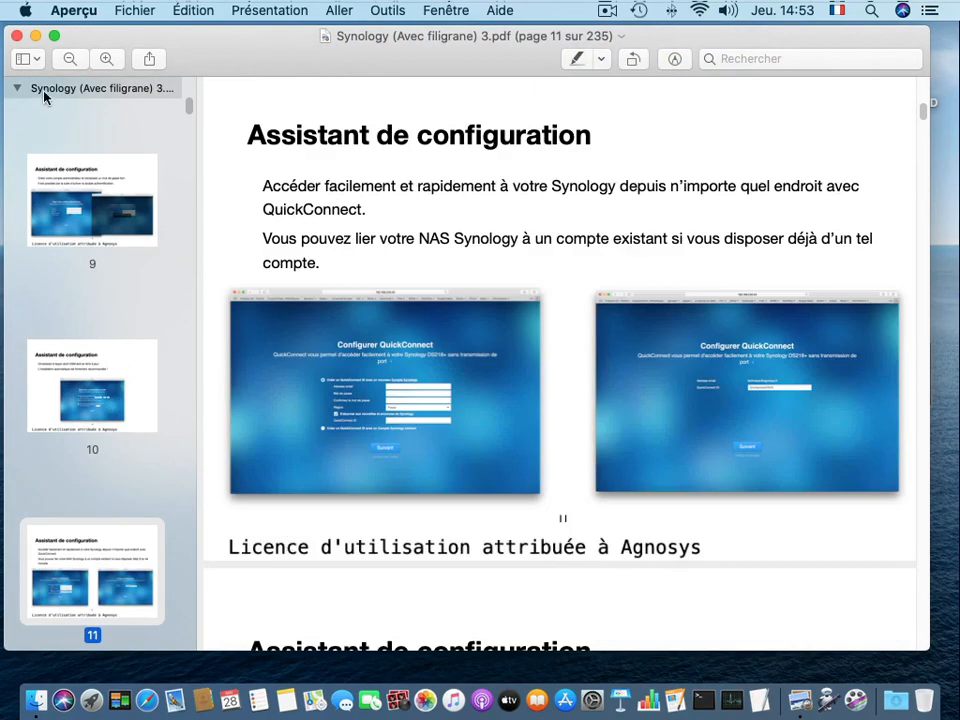
Step: Quit Aperçu and deselect the watermarked PDF in the Filigrane folder
{"action": "left_click", "coordinate": [56, 10]}
{"action": "left_click", "coordinate": [96, 184]}
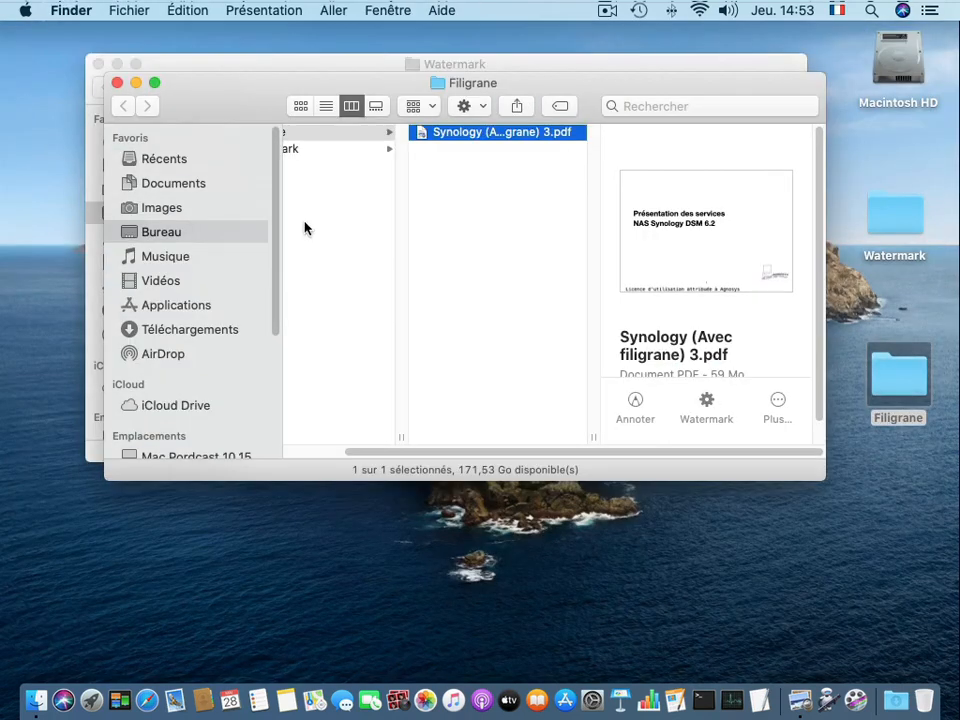
{"action": "left_click", "coordinate": [503, 263]}
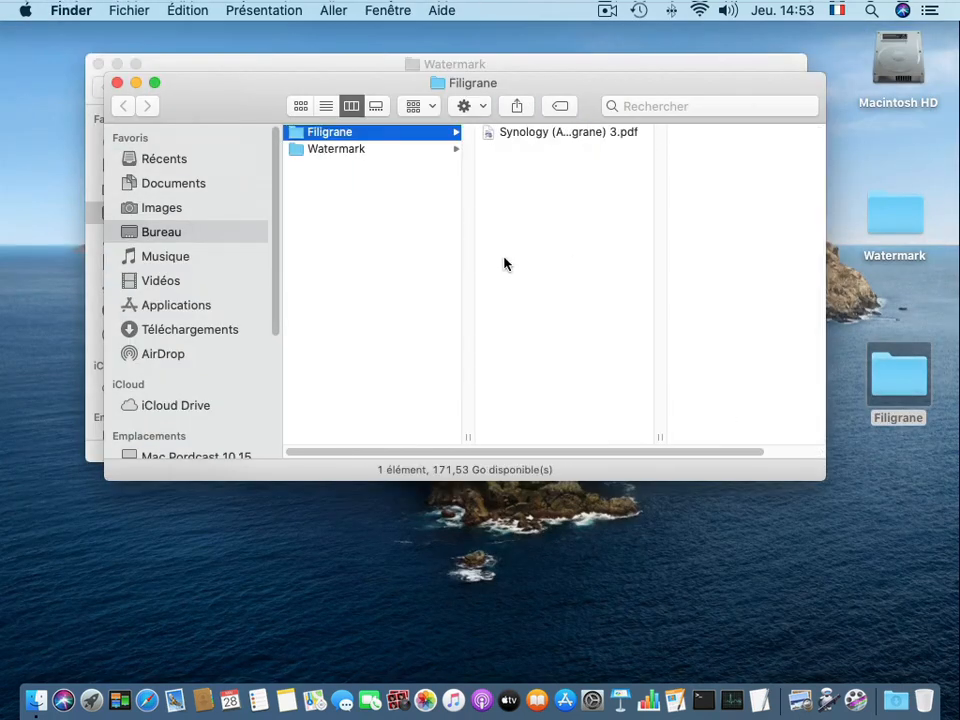